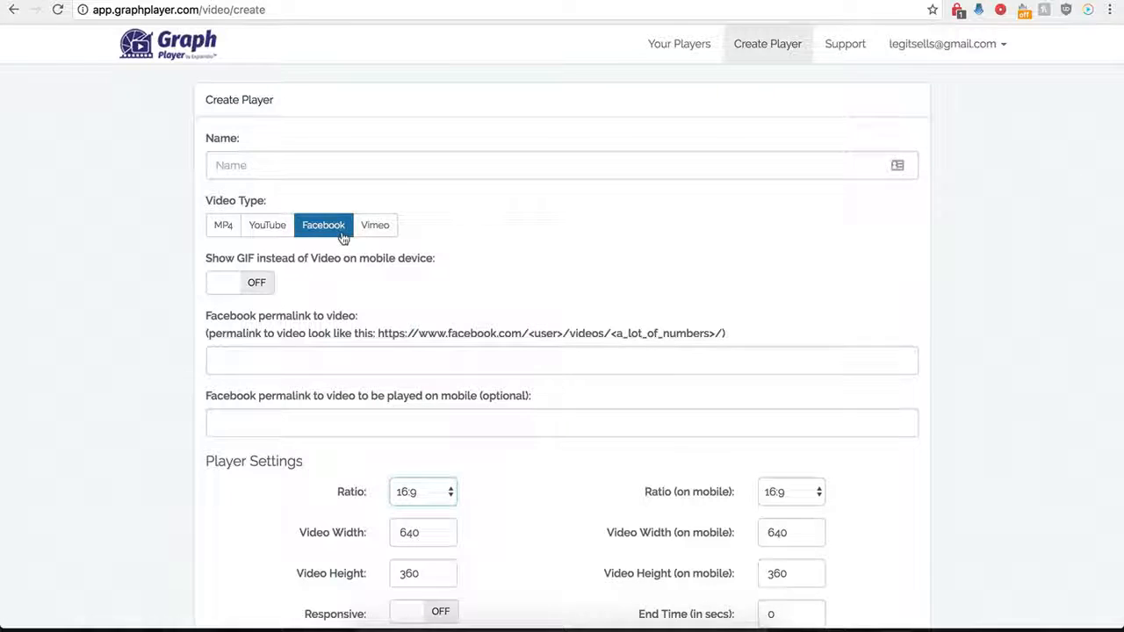
Name the new player Demo Name and choose Facebook as its video type.
scroll(199, 381, "down", 1)
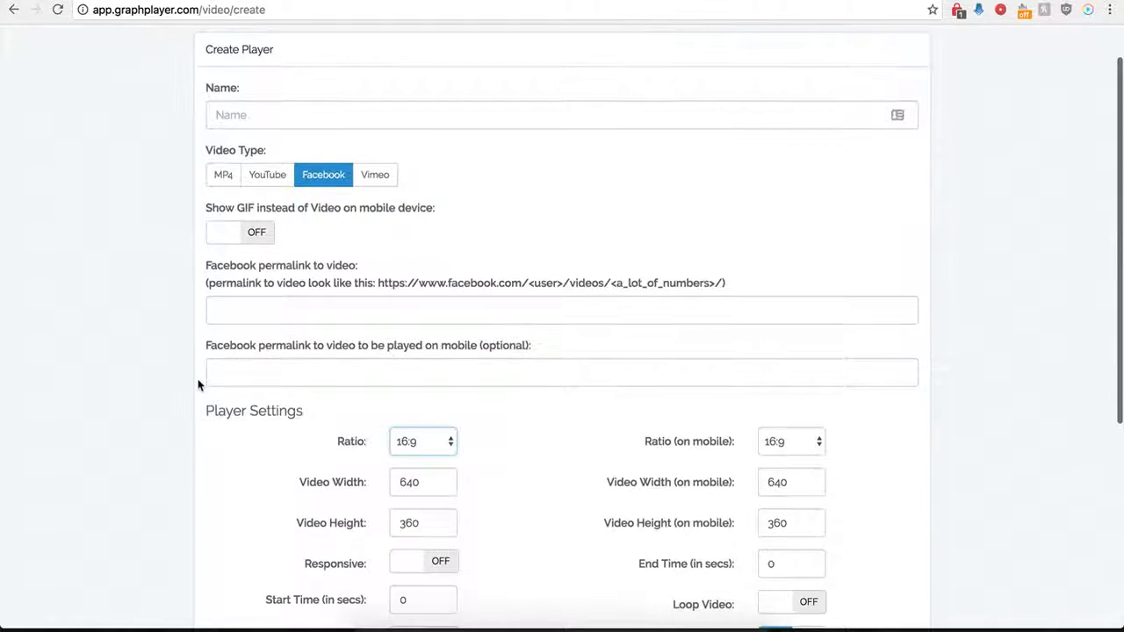
left_click(304, 115)
type("Demo Name")
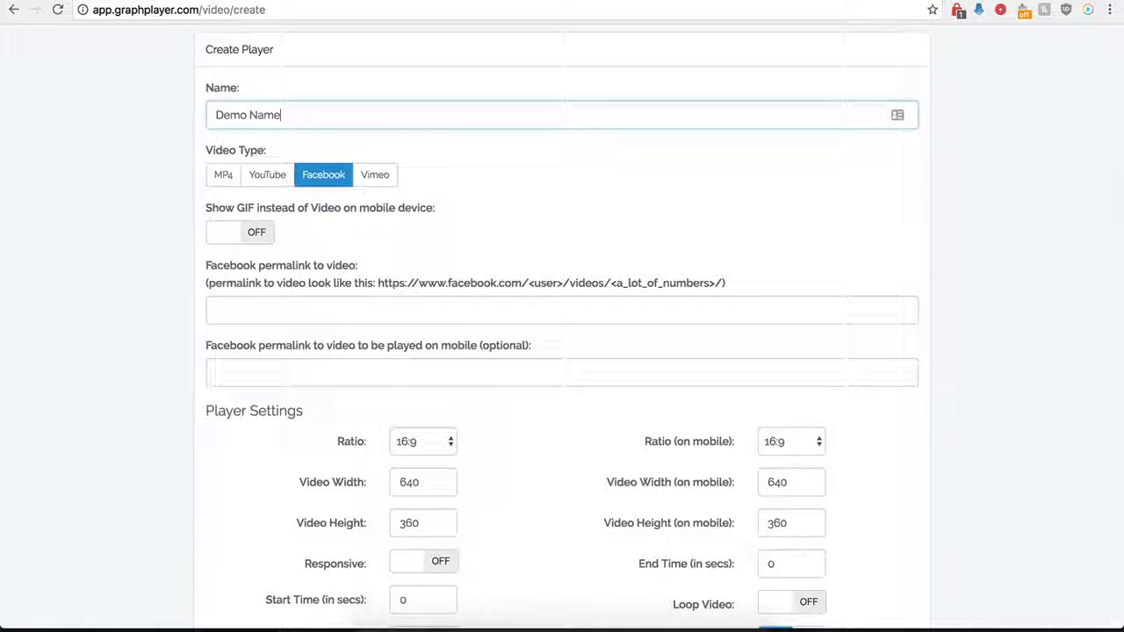
left_click(321, 187)
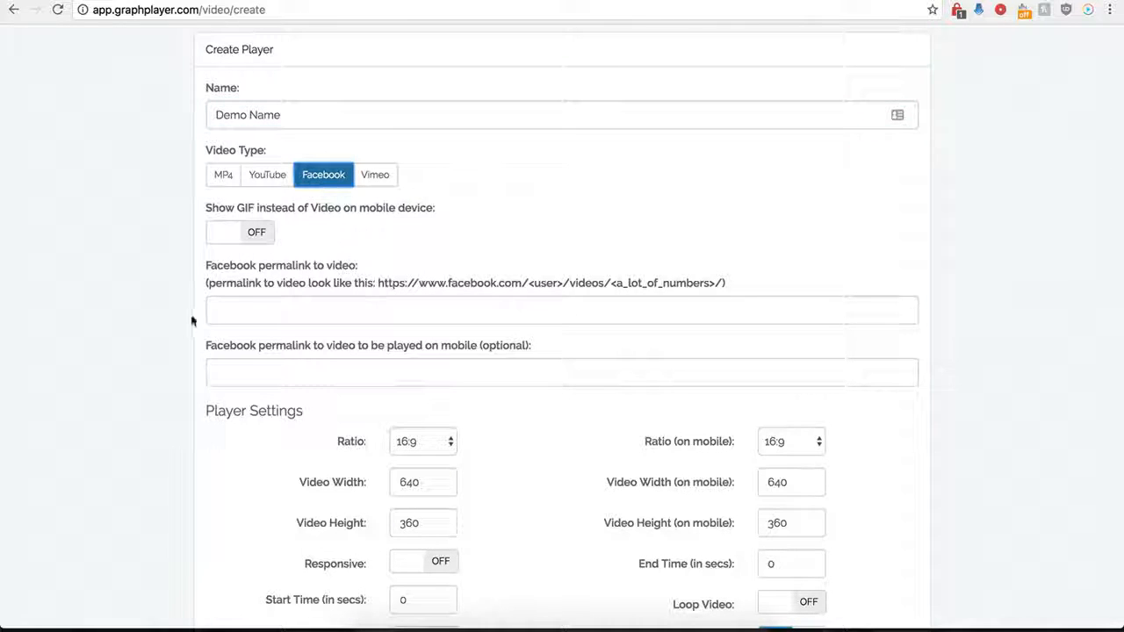
Paste the INSIDER dessert Creative Cakes video's address as the Facebook permalink, removing the ?type=2&theater ending.
scroll(196, 316, "down", 1)
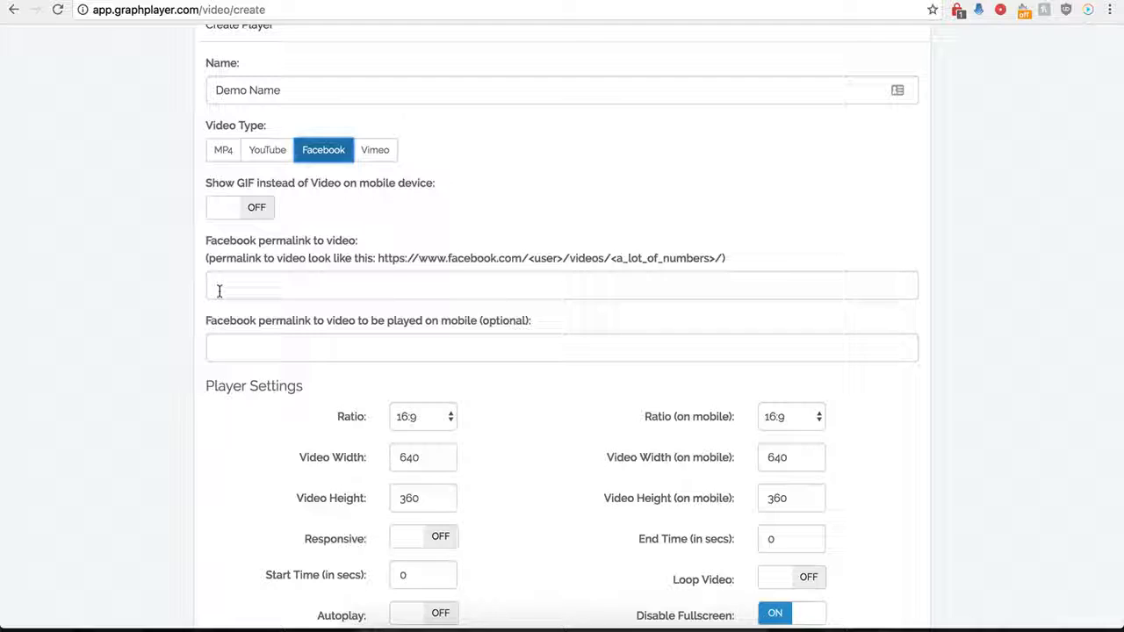
left_click(220, 286)
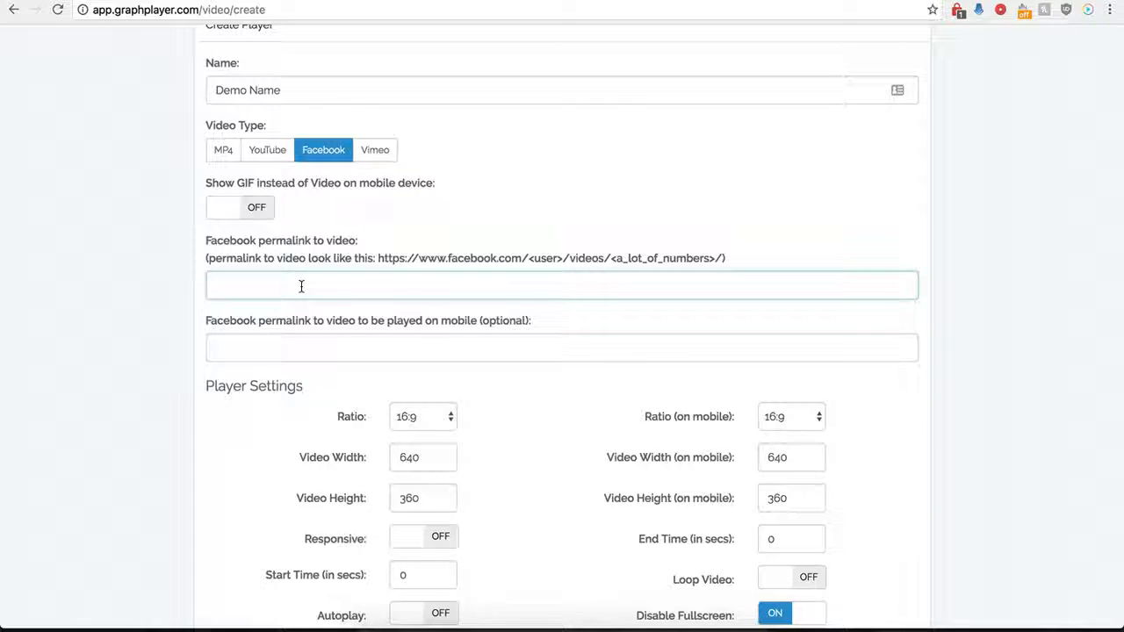
left_click(377, 1)
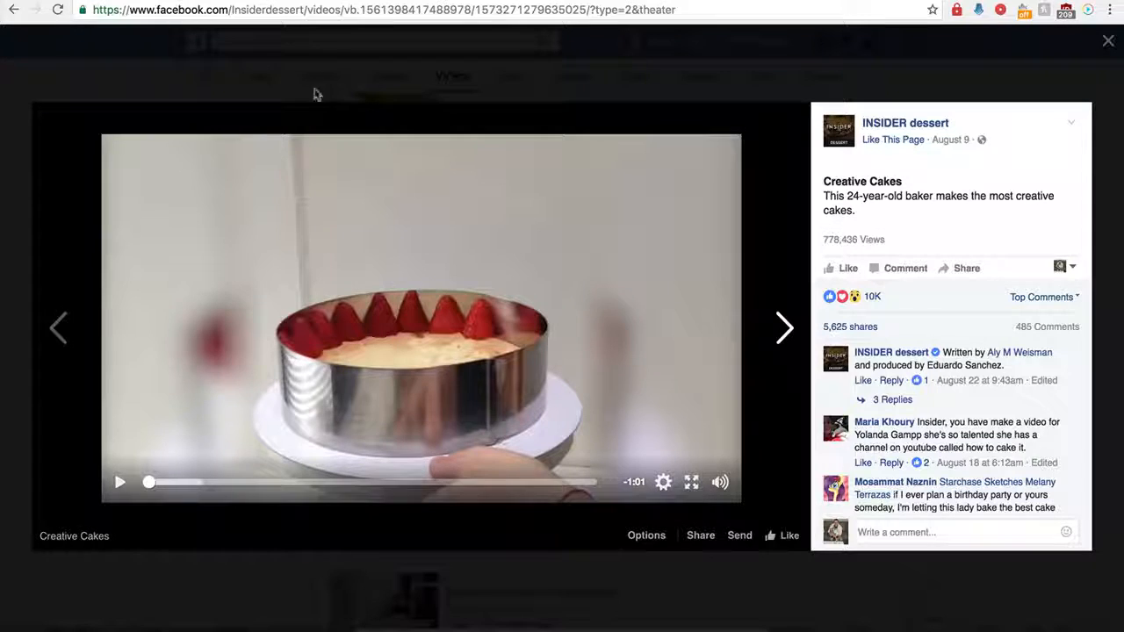
left_click(330, 15)
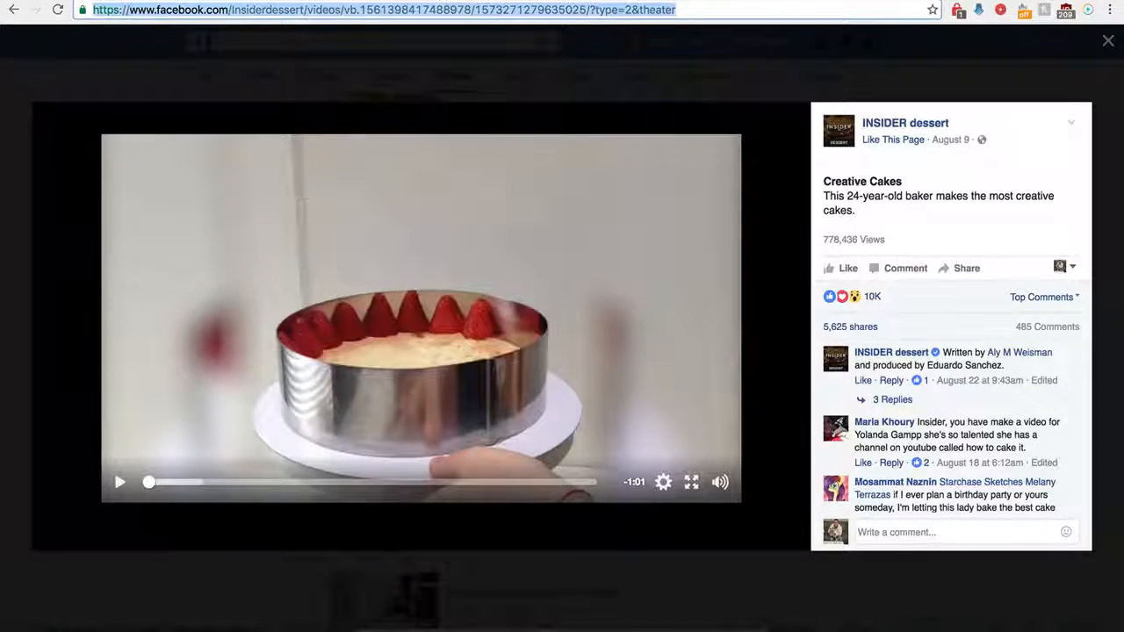
left_click(291, 1)
key("super+v")
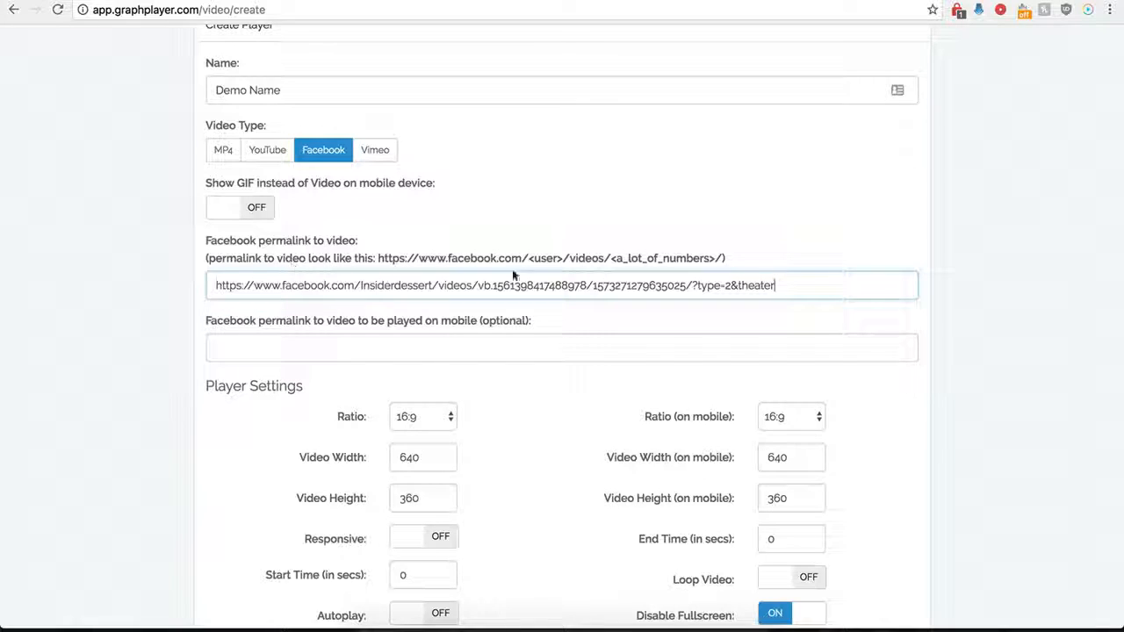
left_click_drag(795, 286, 698, 285)
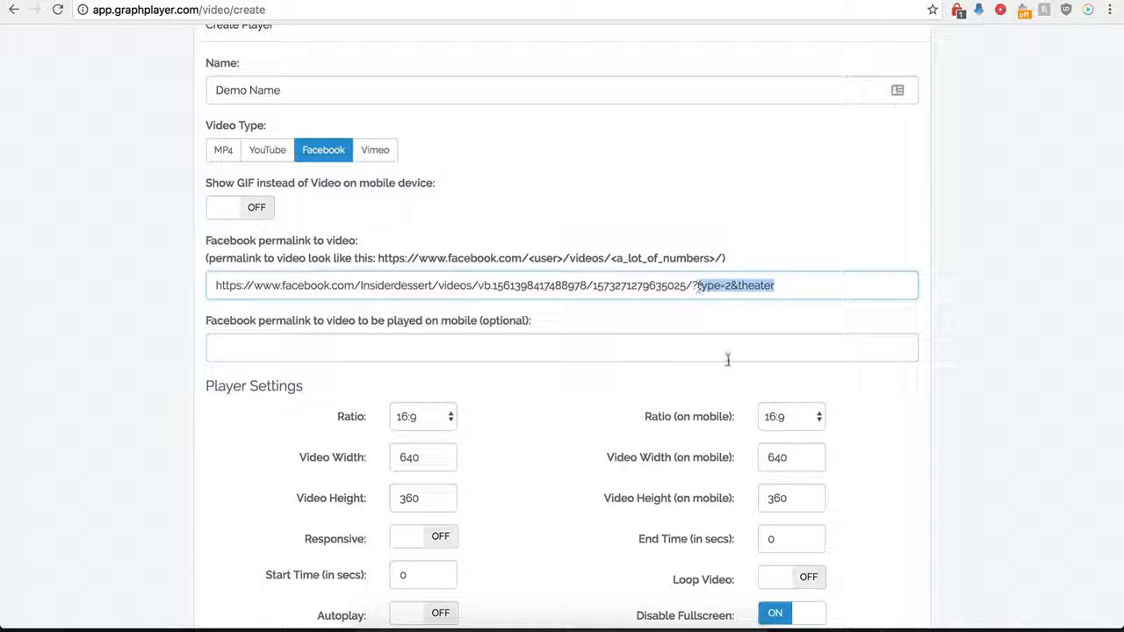
key("BackSpace")
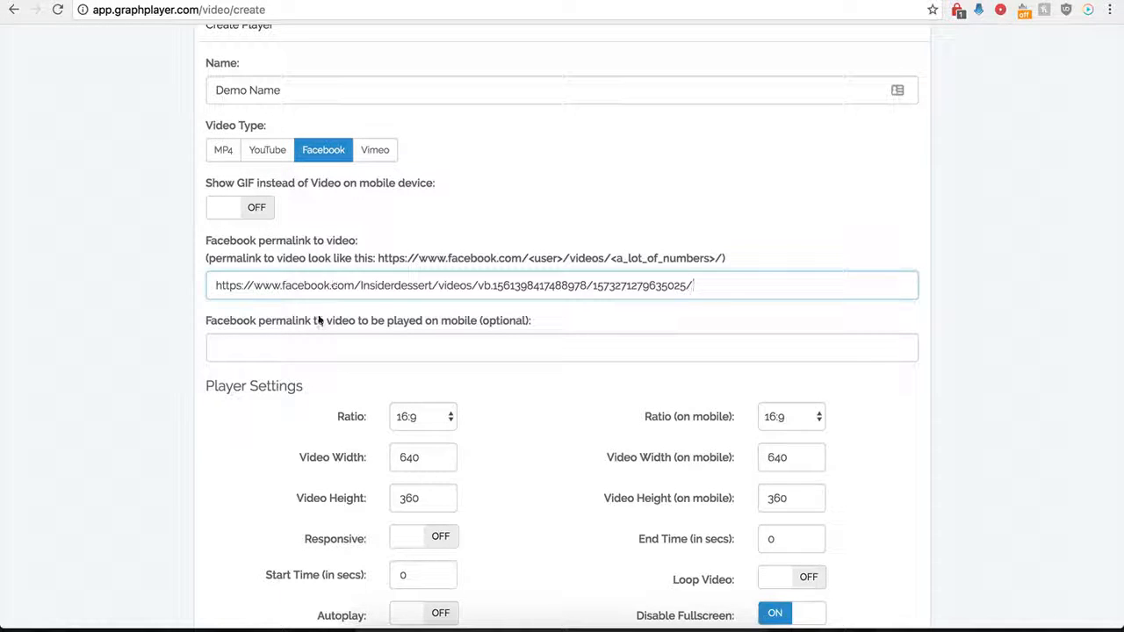
left_click(280, 352)
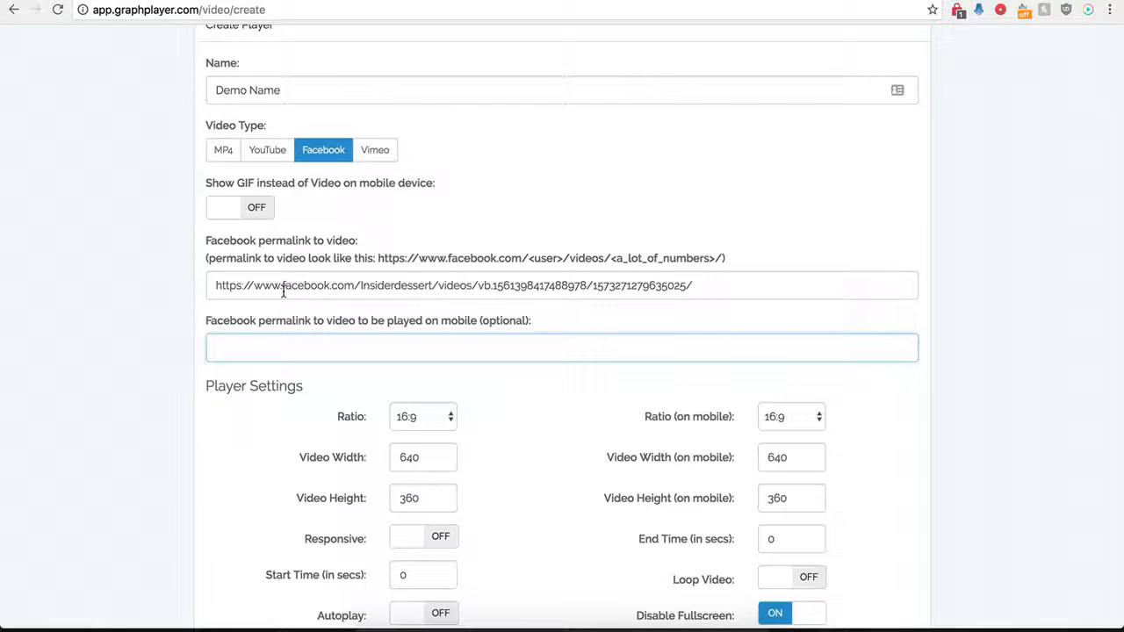
left_click_drag(317, 286, 489, 285)
key("Tab")
left_click_drag(242, 286, 498, 285)
key("Tab")
Review the ratio options for the desktop and mobile players, keeping 16:9 for both.
scroll(234, 431, "down", 3)
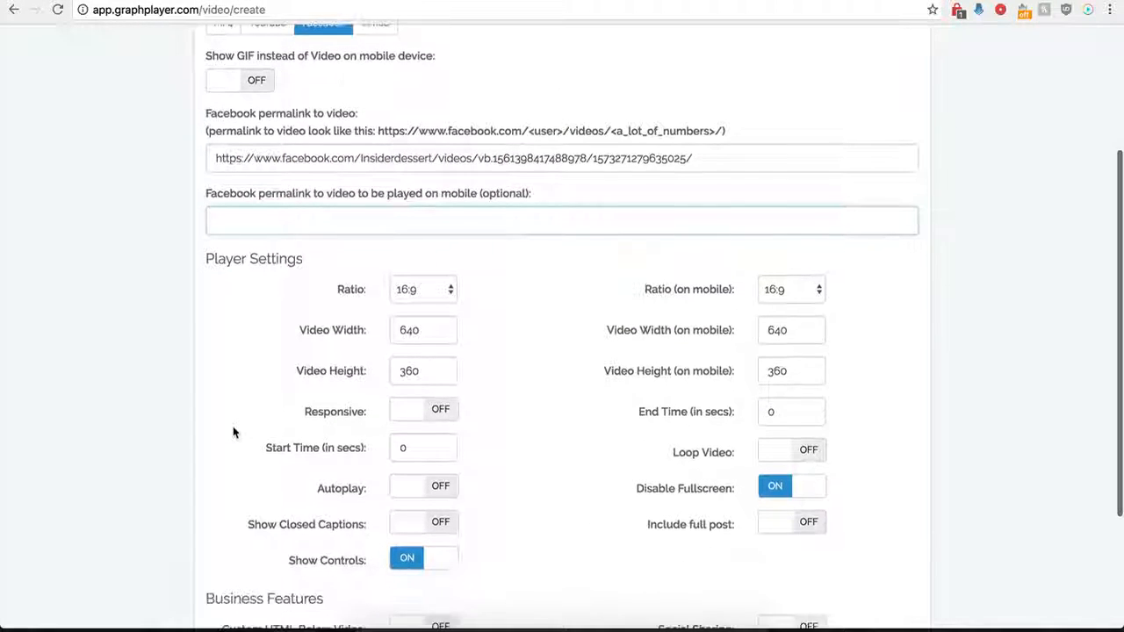
scroll(234, 428, "down", 2)
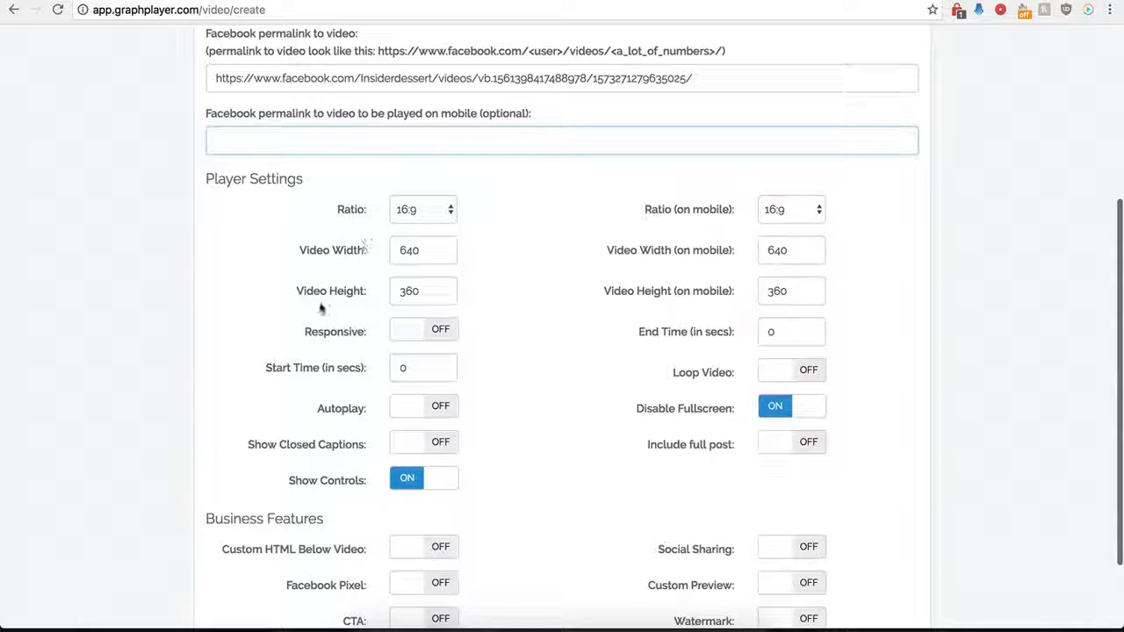
left_click(443, 211)
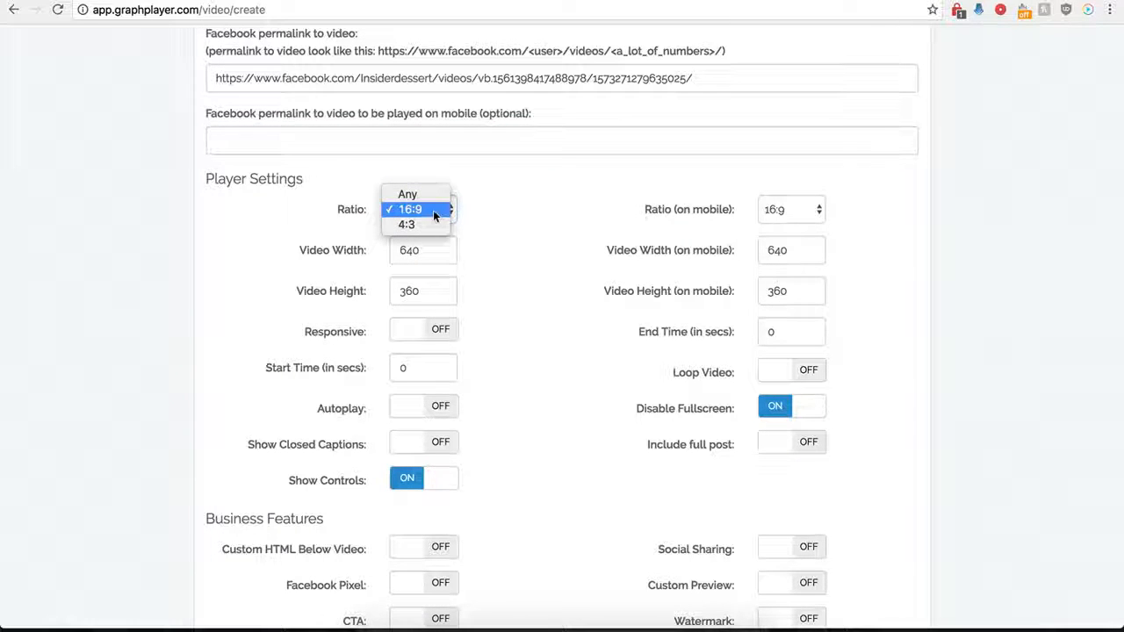
left_click(435, 214)
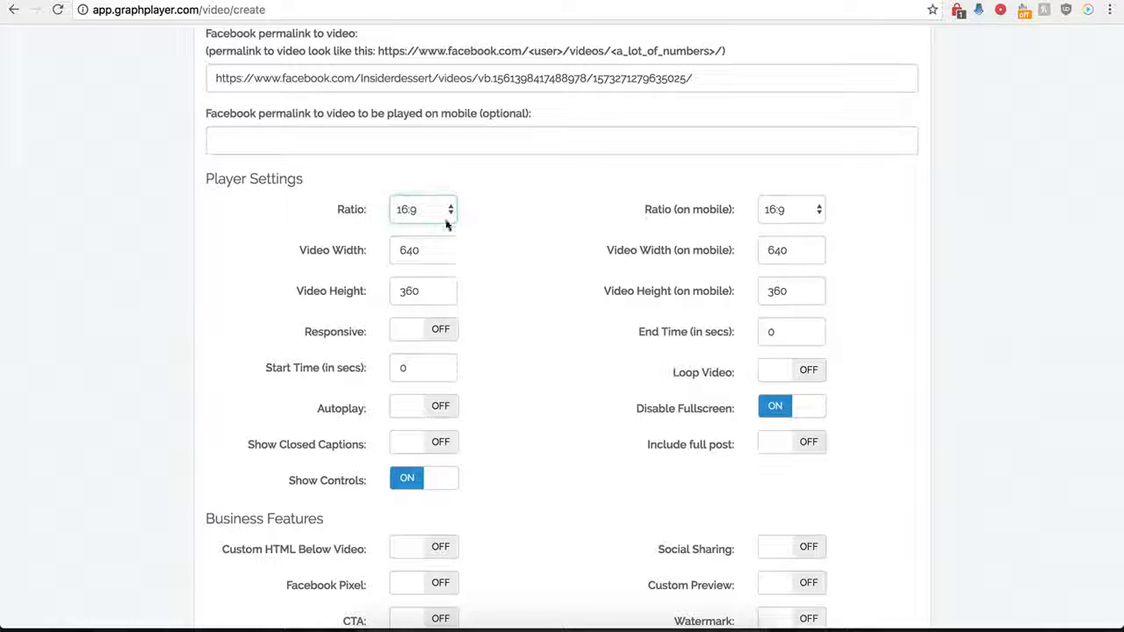
left_click(800, 216)
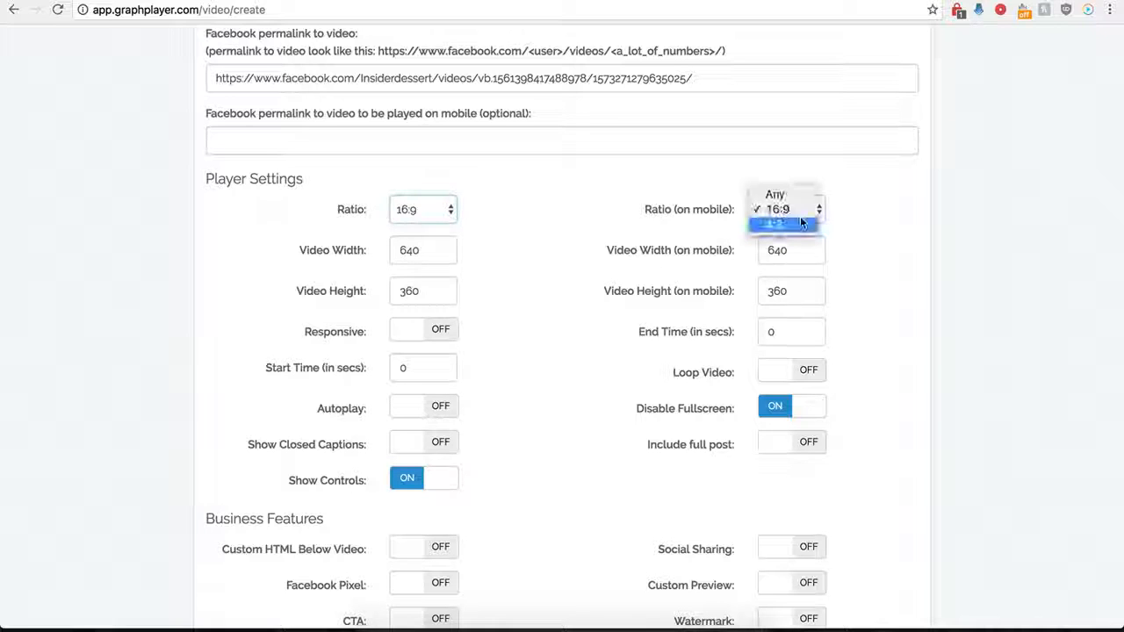
left_click(638, 209)
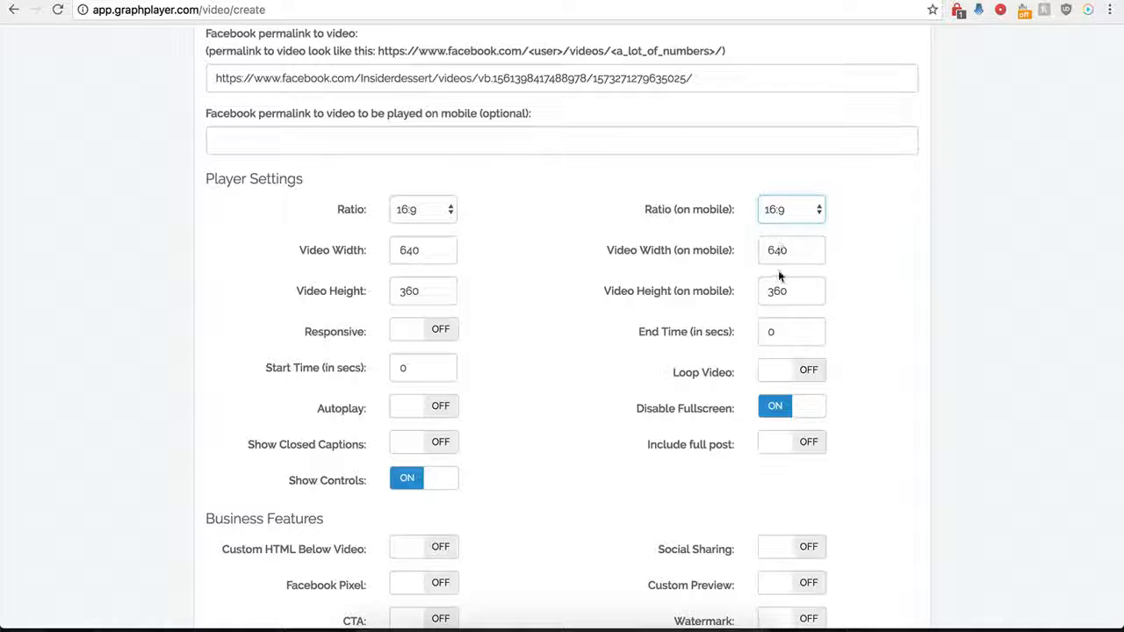
left_click(434, 332)
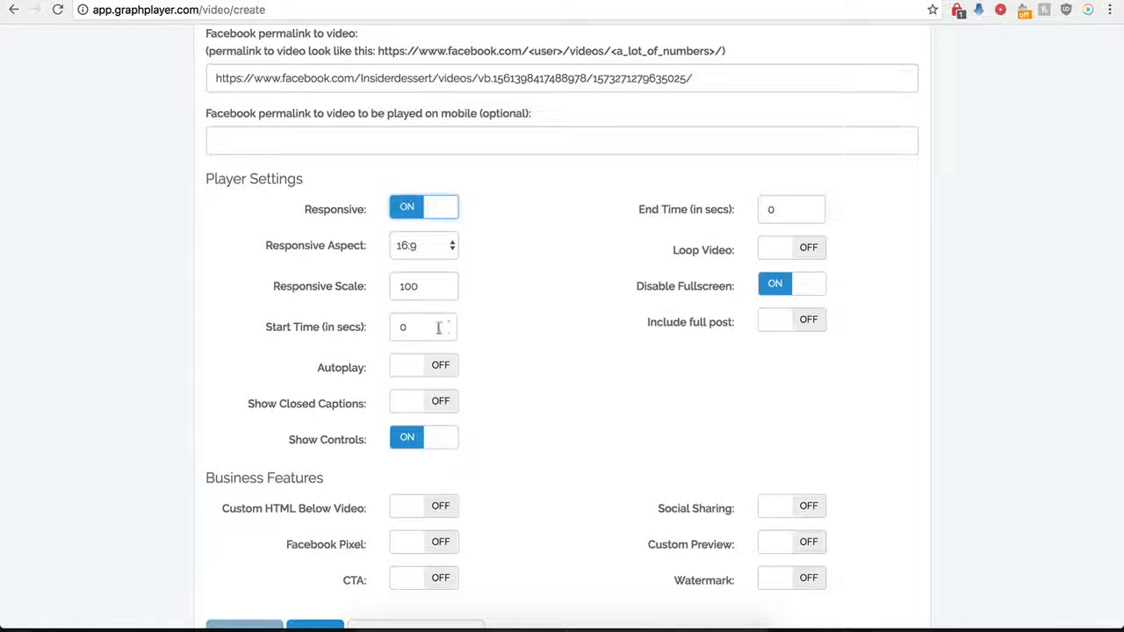
left_click(405, 212)
left_click(430, 215)
left_click(408, 220)
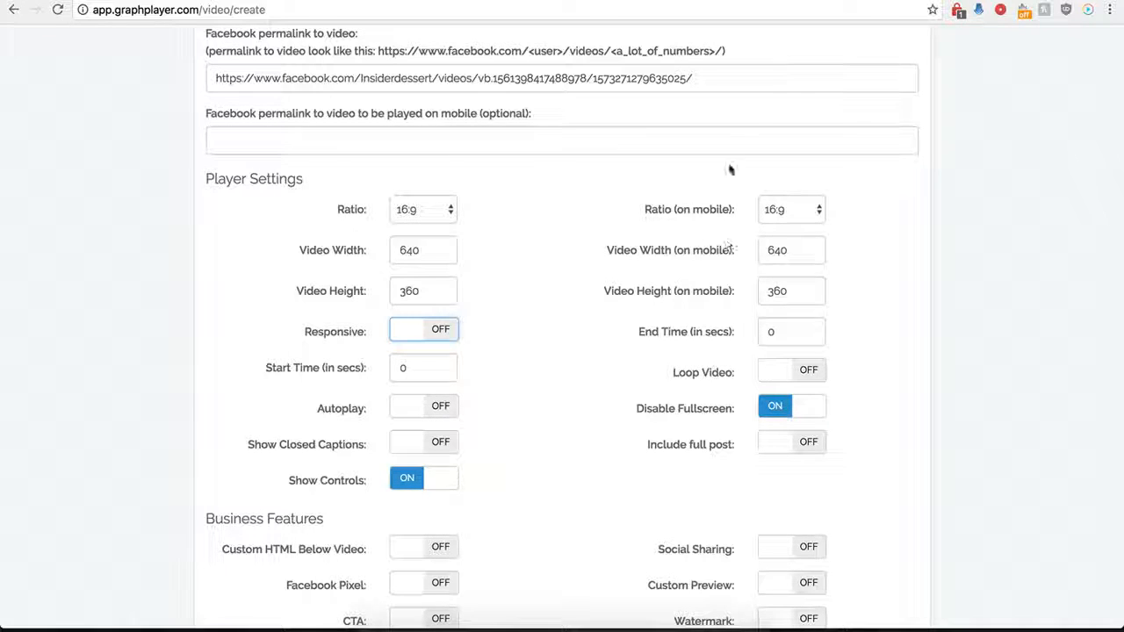
key("ctrl+Tab")
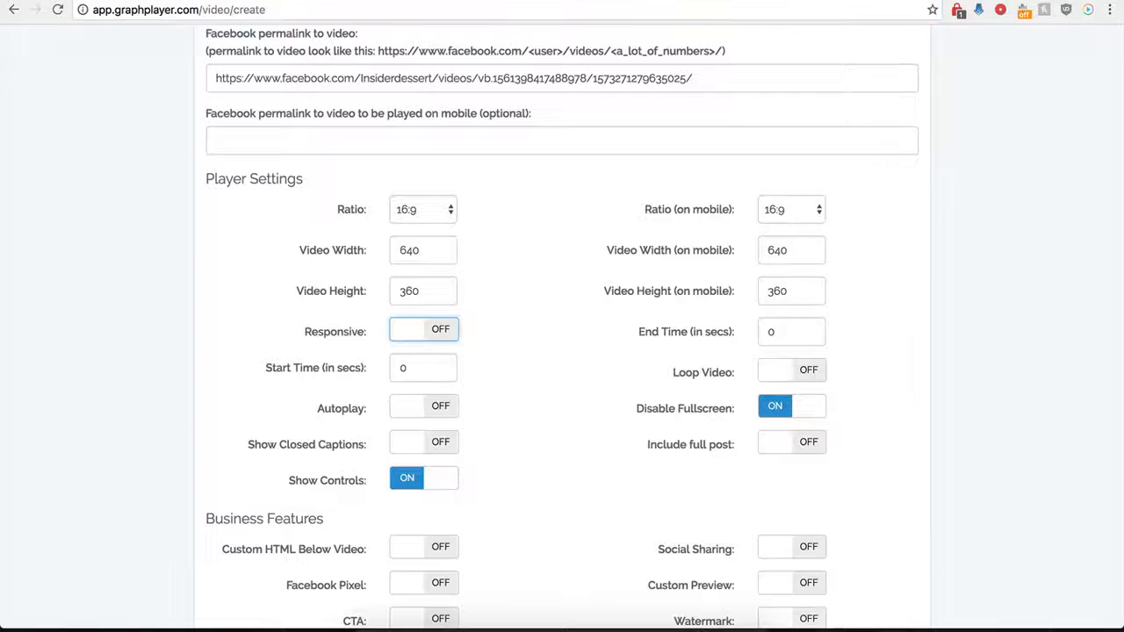
key("ctrl+shift+Tab")
Set the video's start time to 1 second and its end time to 30 seconds.
left_click_drag(394, 371, 409, 375)
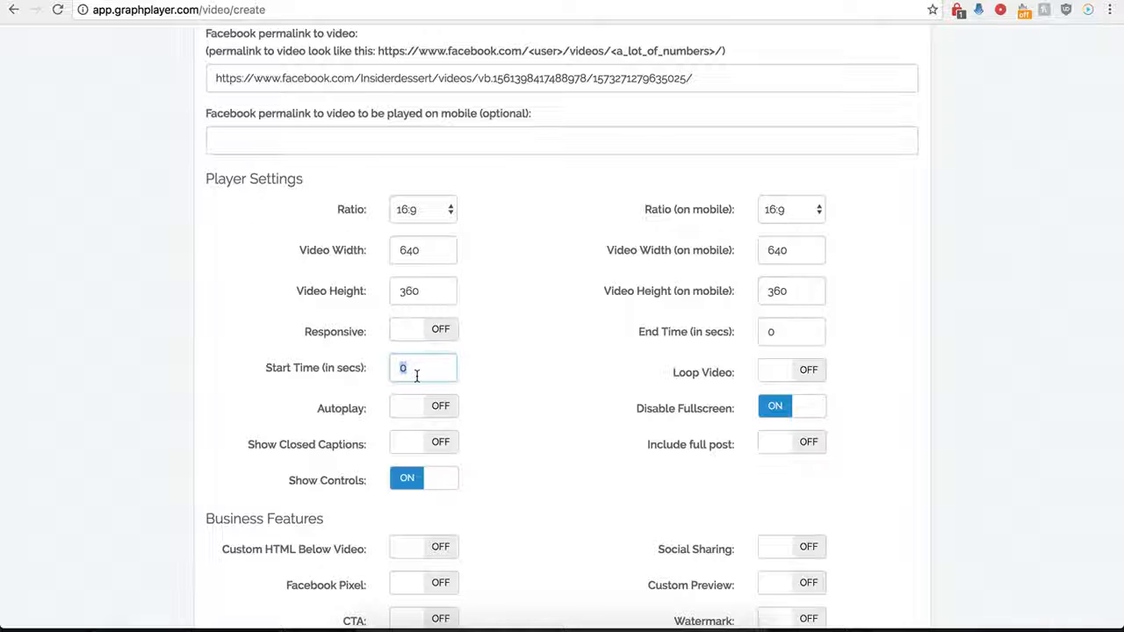
type("1")
double_click(772, 331)
type("30")
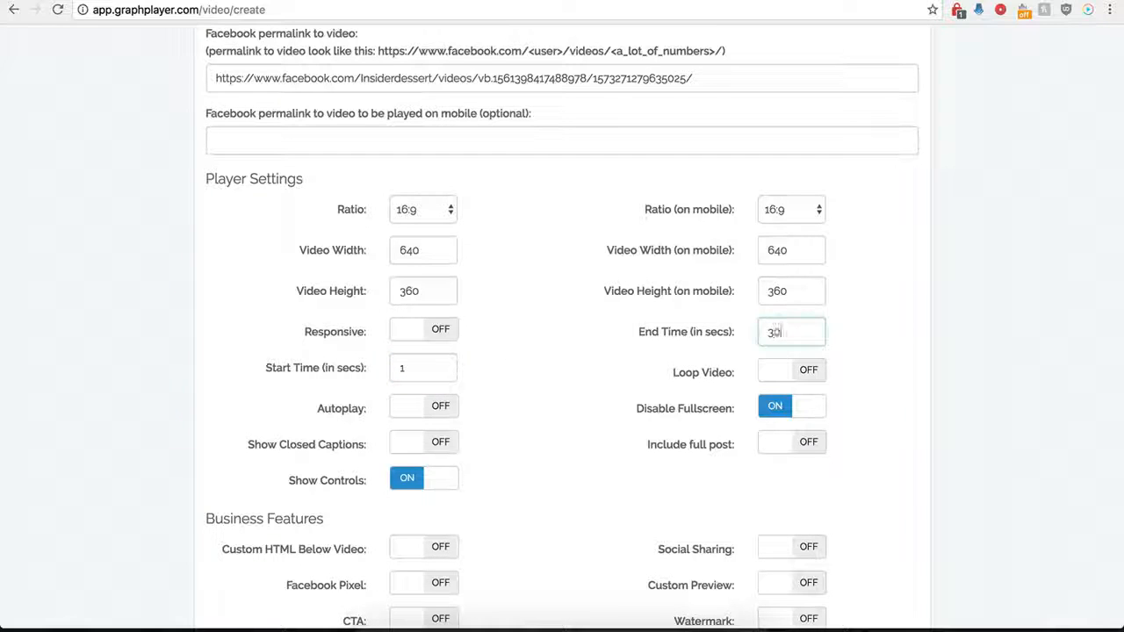
left_click(555, 362)
scroll(579, 381, "up", 1)
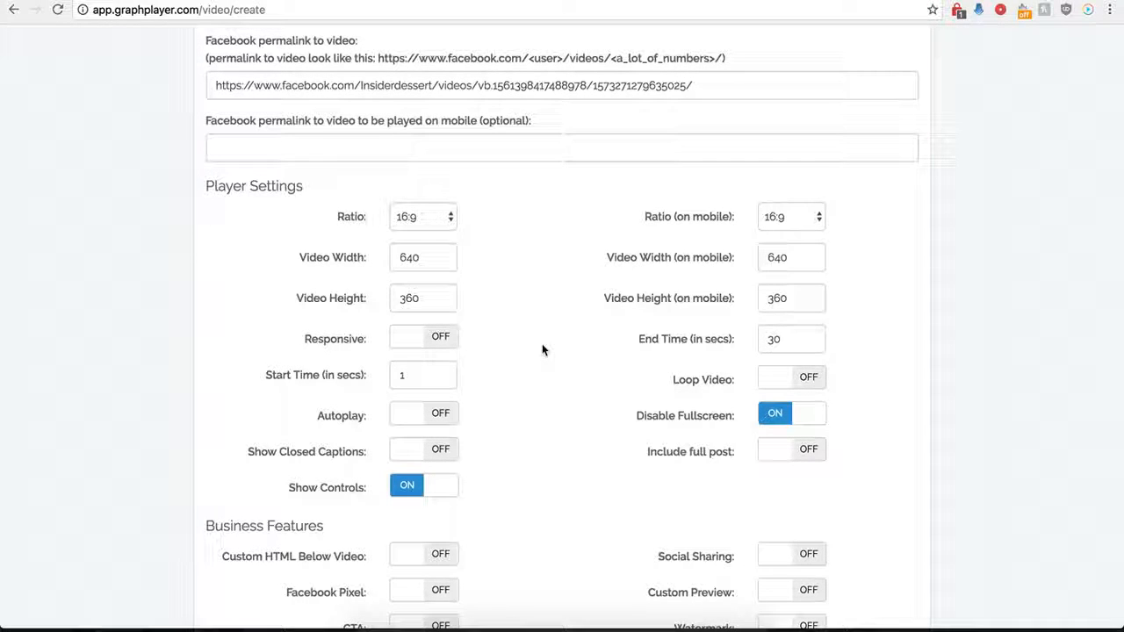
Leave the full post excluded from the player and save the player.
left_click(801, 463)
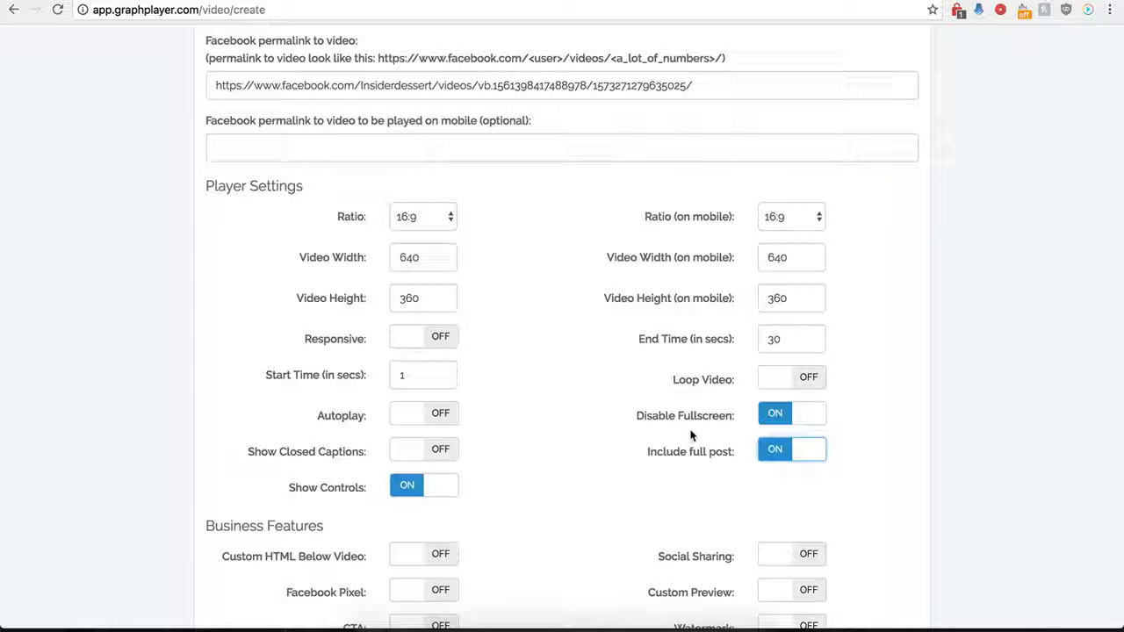
left_click(768, 458)
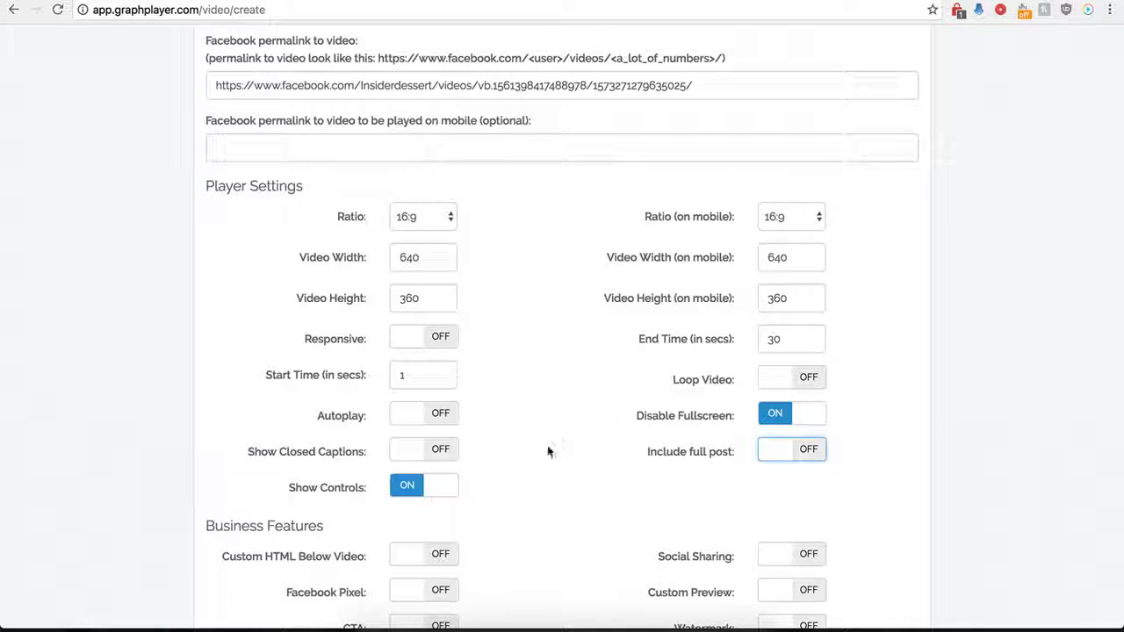
scroll(548, 445, "down", 3)
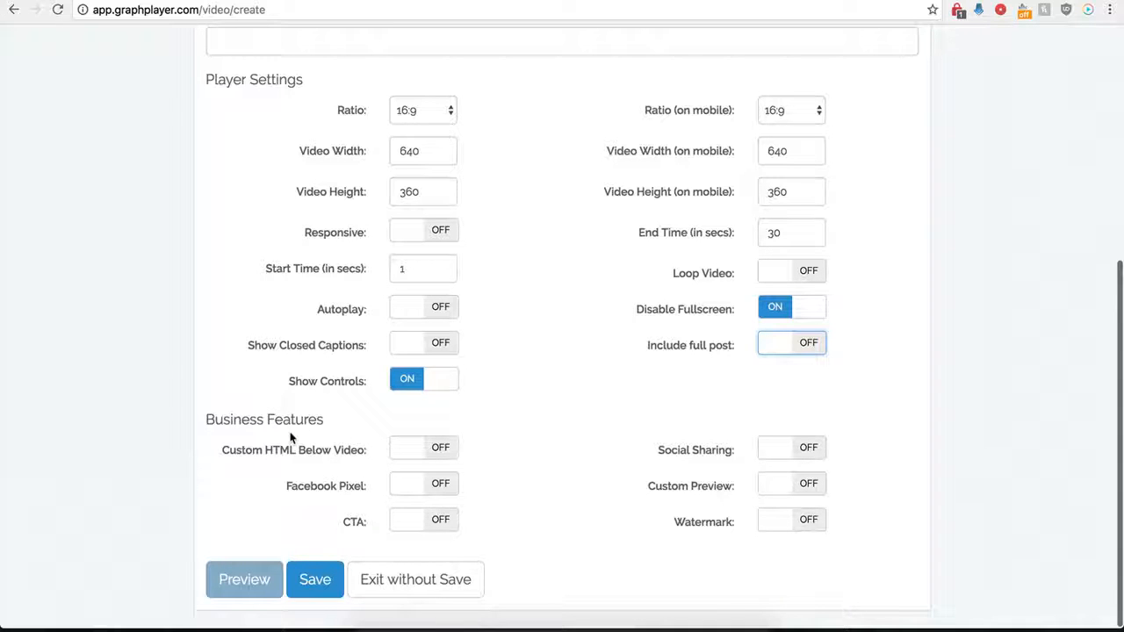
left_click(309, 579)
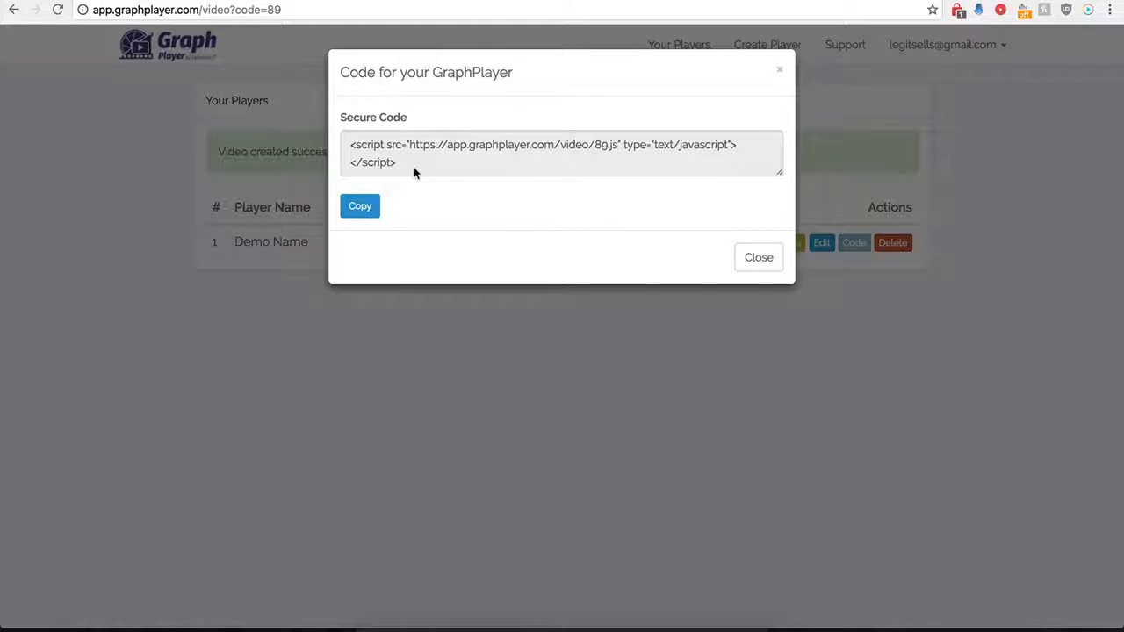
Copy the player's secure embed script into the text of the WordPress post Hello world! and update the post.
left_click_drag(414, 168, 346, 147)
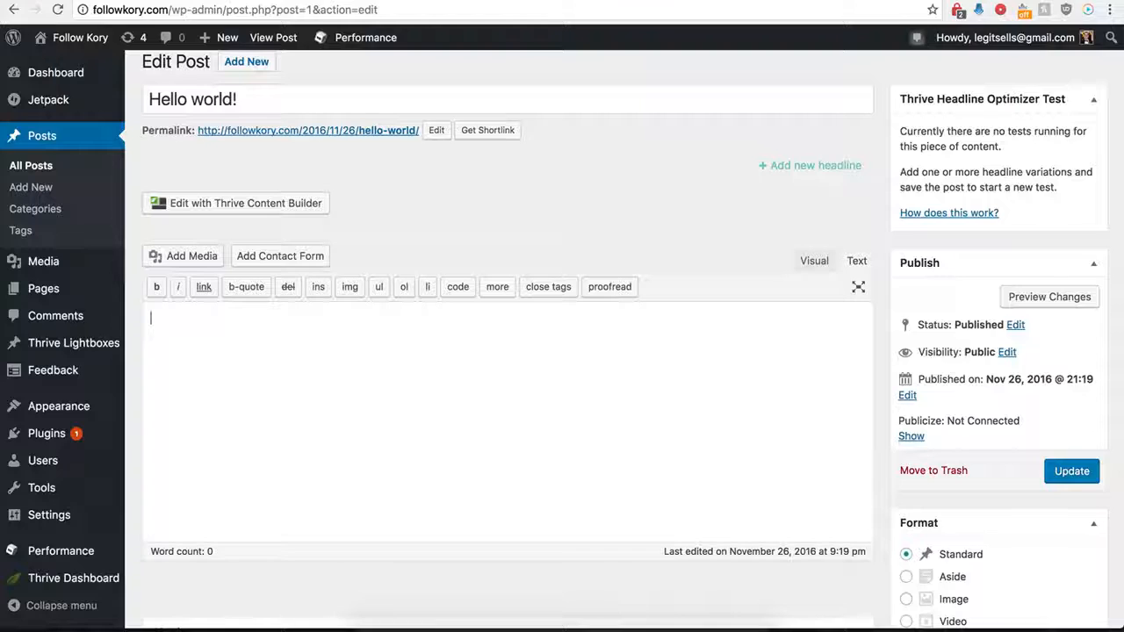
type("<script src=\"https://app.graphplayer.com/video/89.js\" type=\"text/javascript\"></script>")
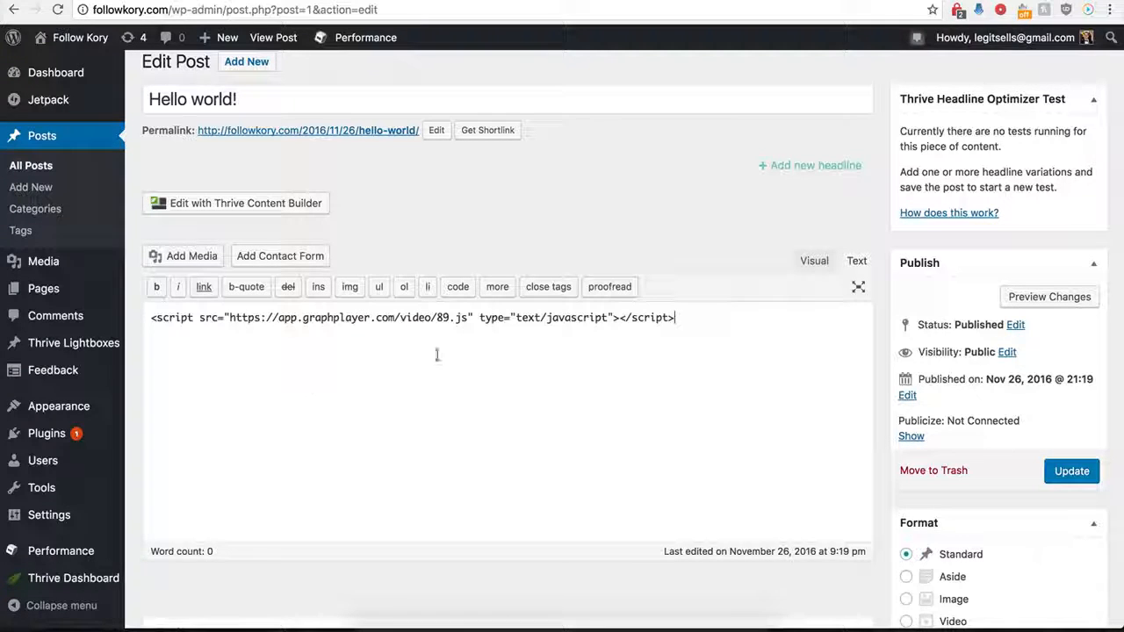
left_click(1072, 470)
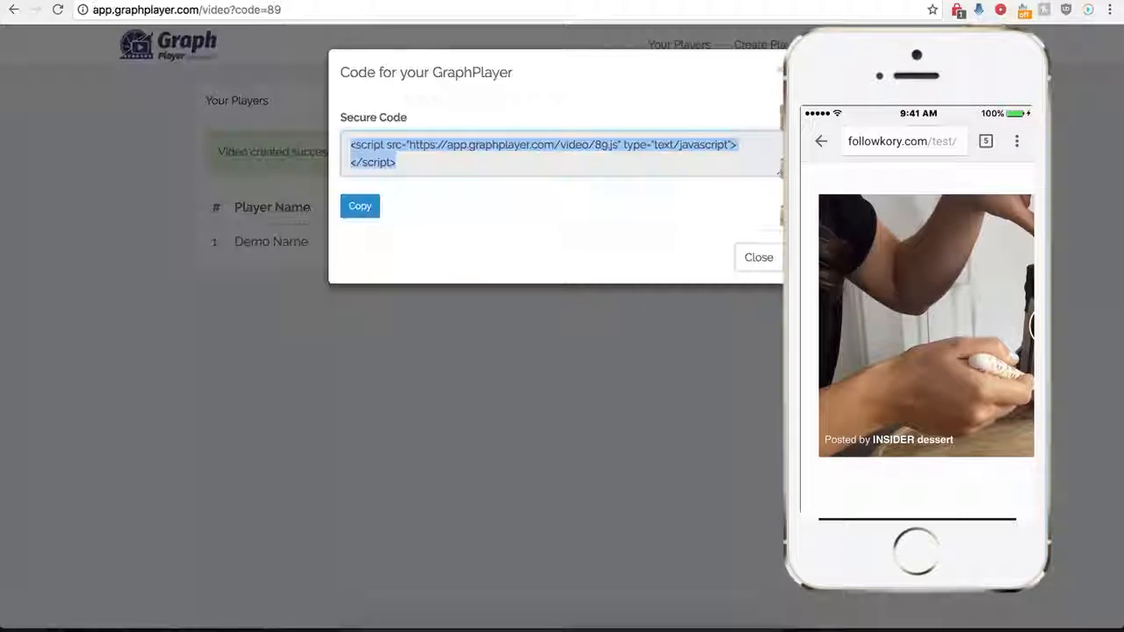
Close the embed code and edit the Demo Name player to show a GIF instead of the video on mobile devices.
left_click(748, 264)
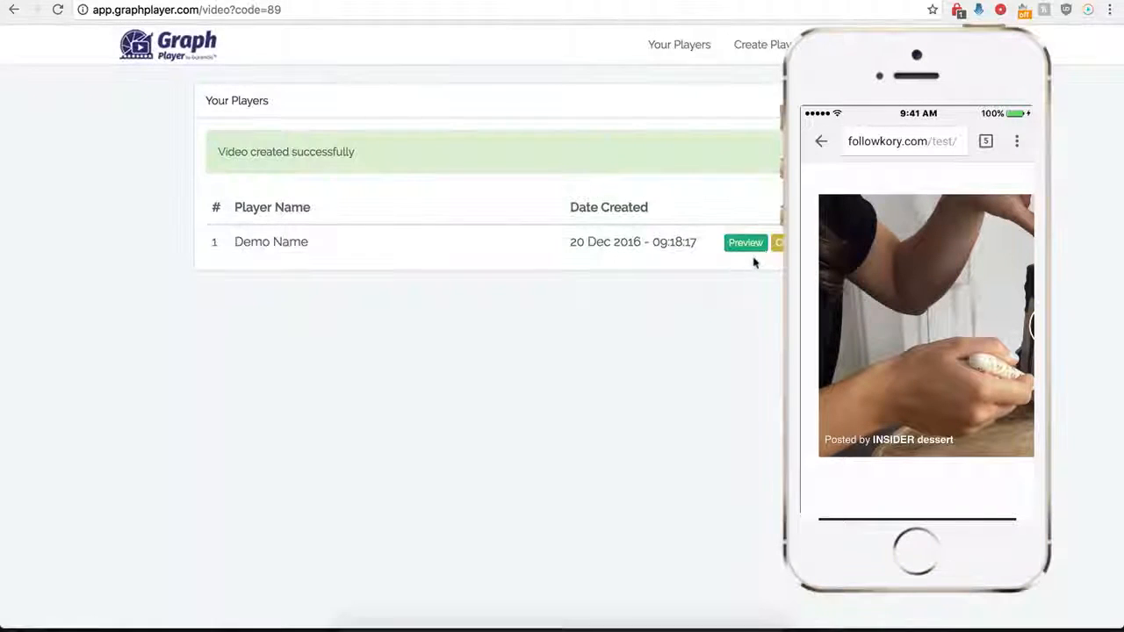
left_click(777, 244)
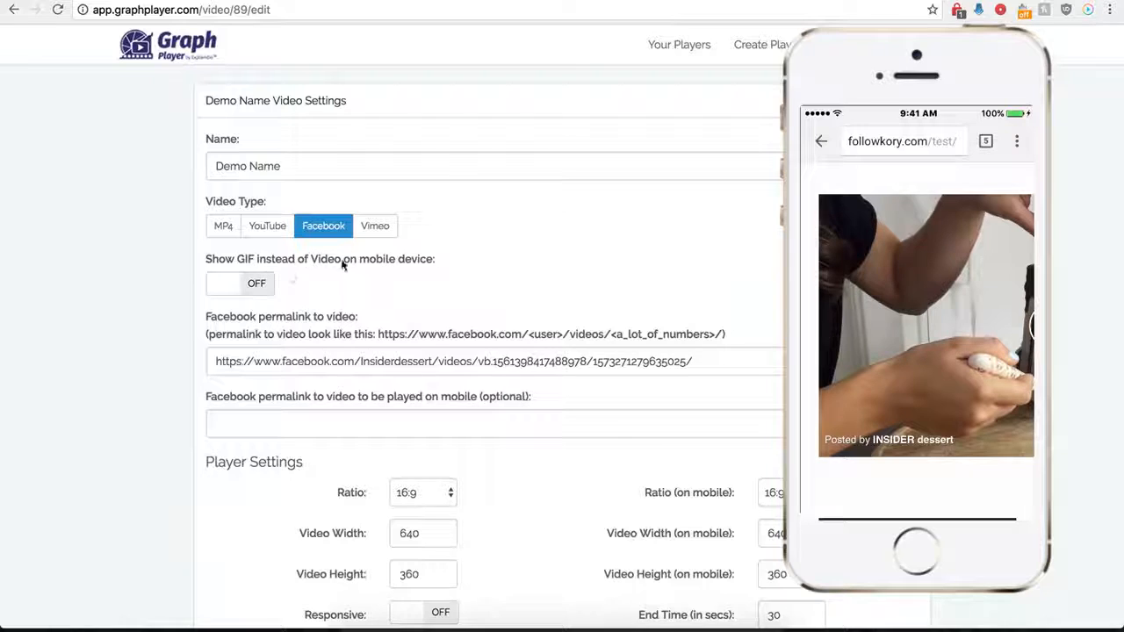
left_click(260, 284)
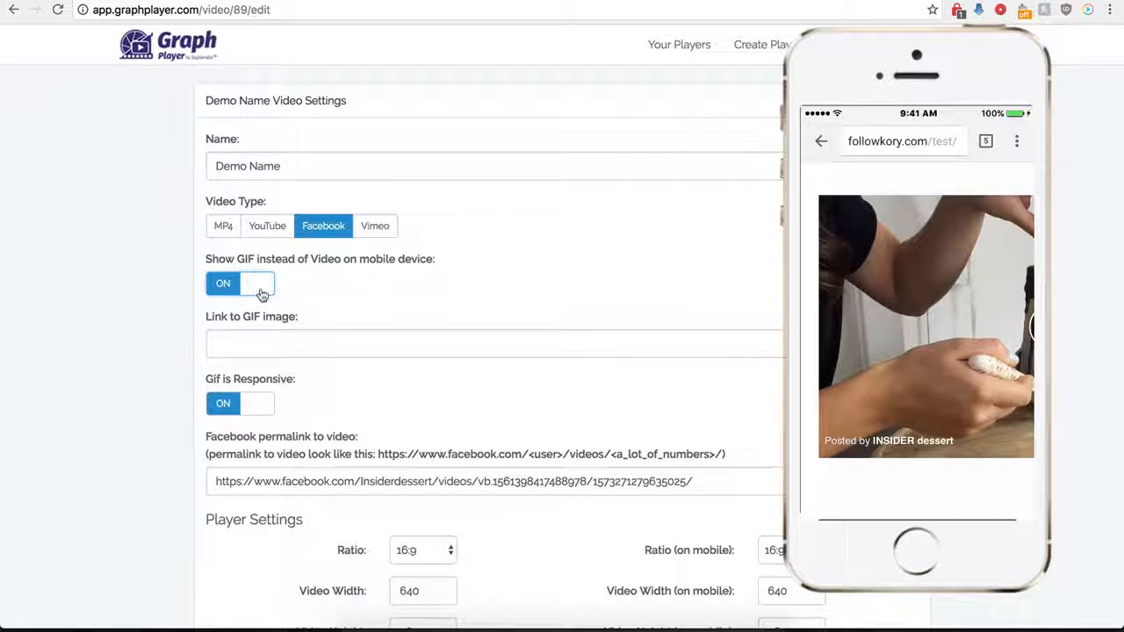
Switch to the cake GIF's page on GIPHY and copy the link to the GIF.
left_click(262, 343)
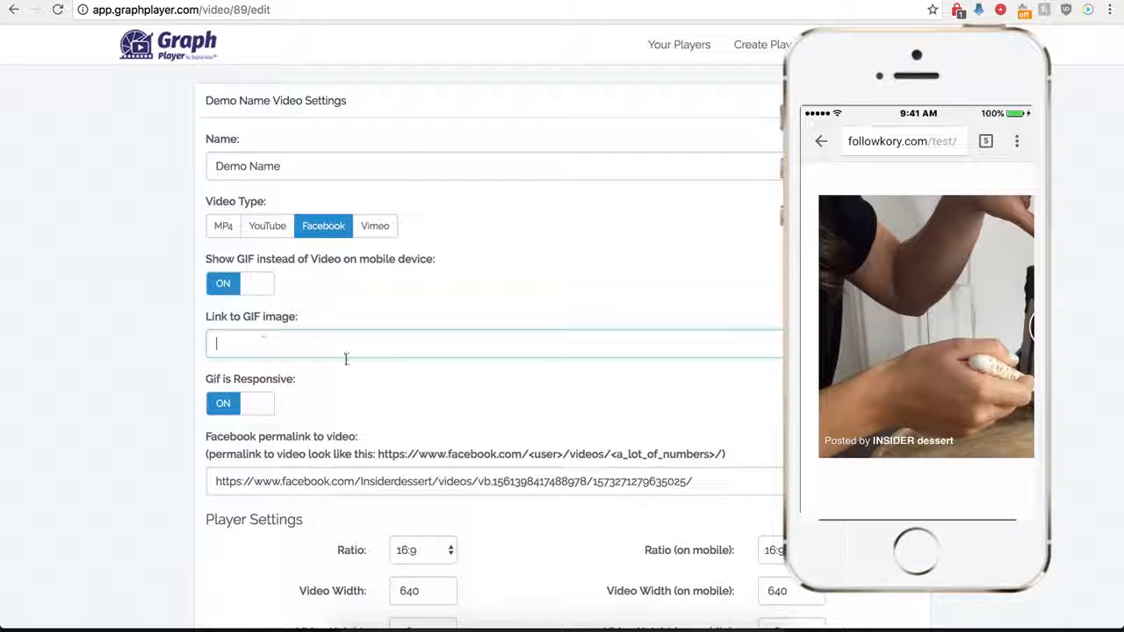
left_click(685, 1)
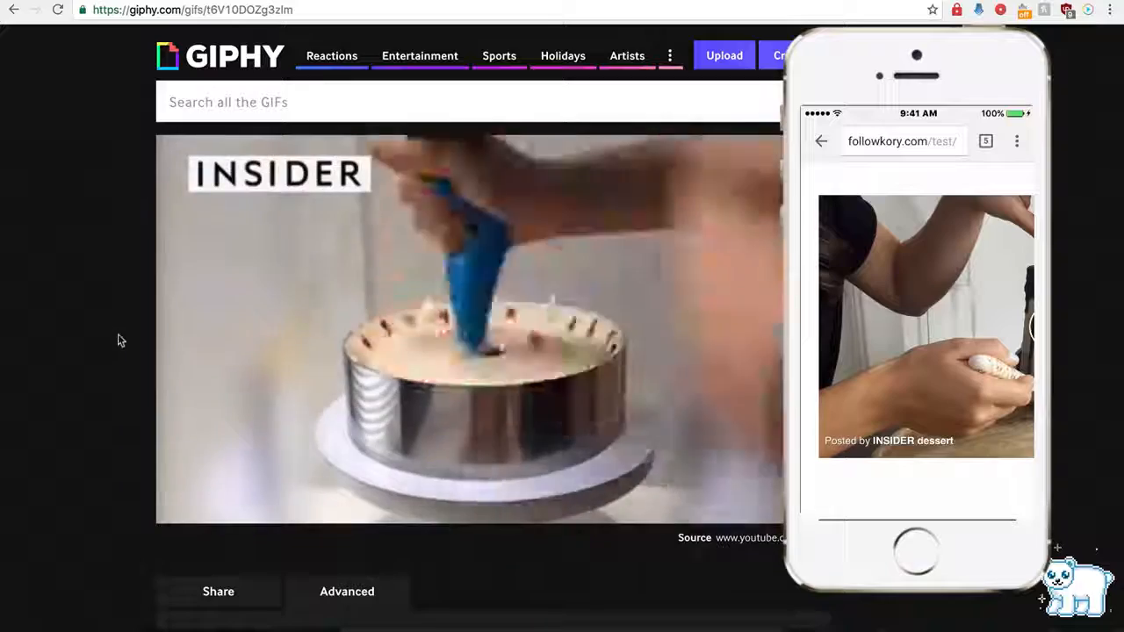
scroll(116, 359, "down", 1)
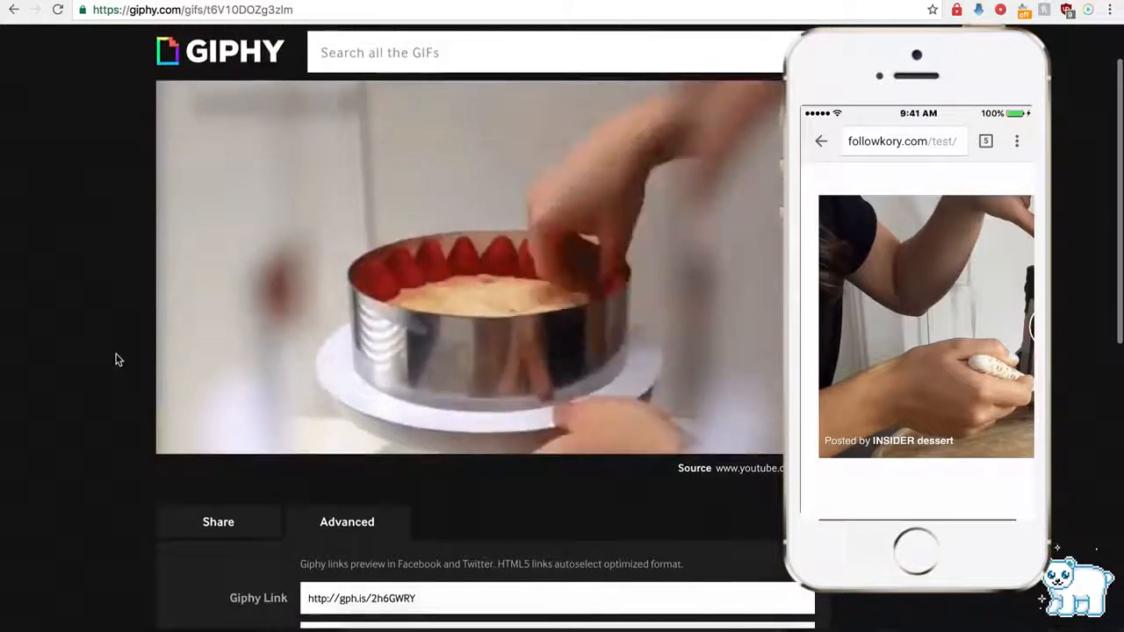
scroll(259, 365, "down", 3)
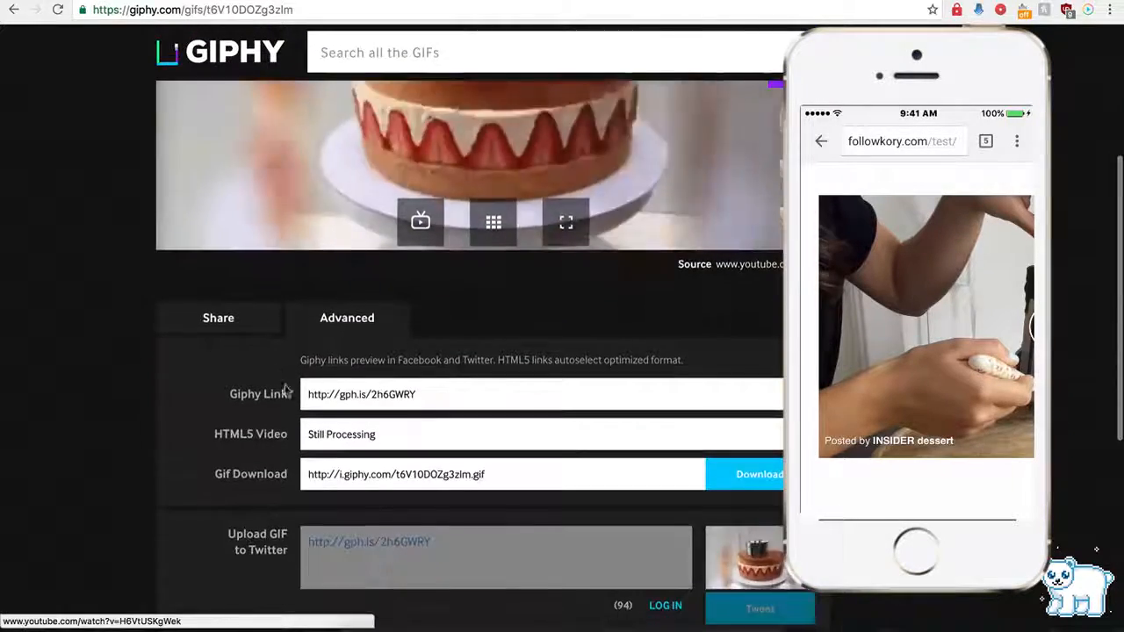
left_click(342, 396)
key("ctrl+c")
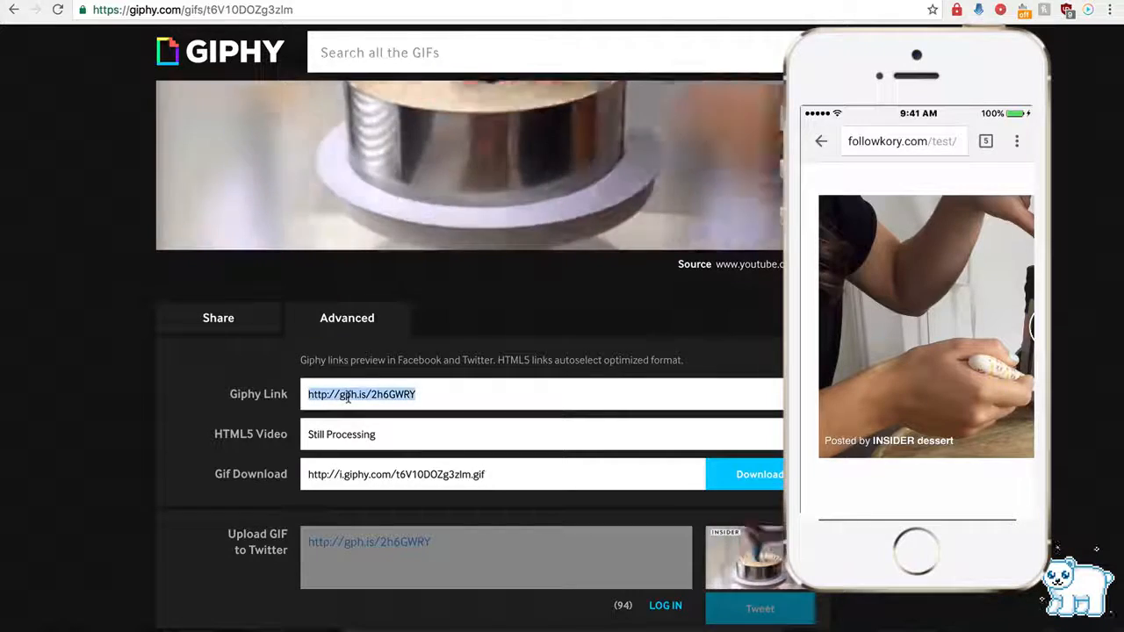
key("ctrl+Tab")
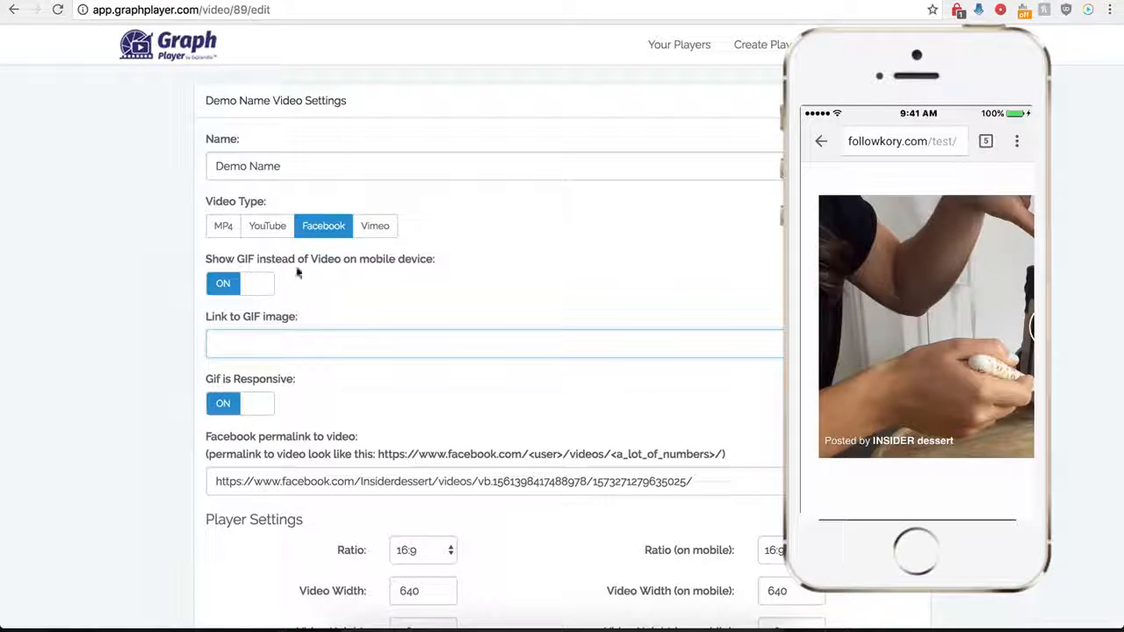
key("ctrl+v")
scroll(168, 437, "down", 2)
scroll(168, 437, "down", 5)
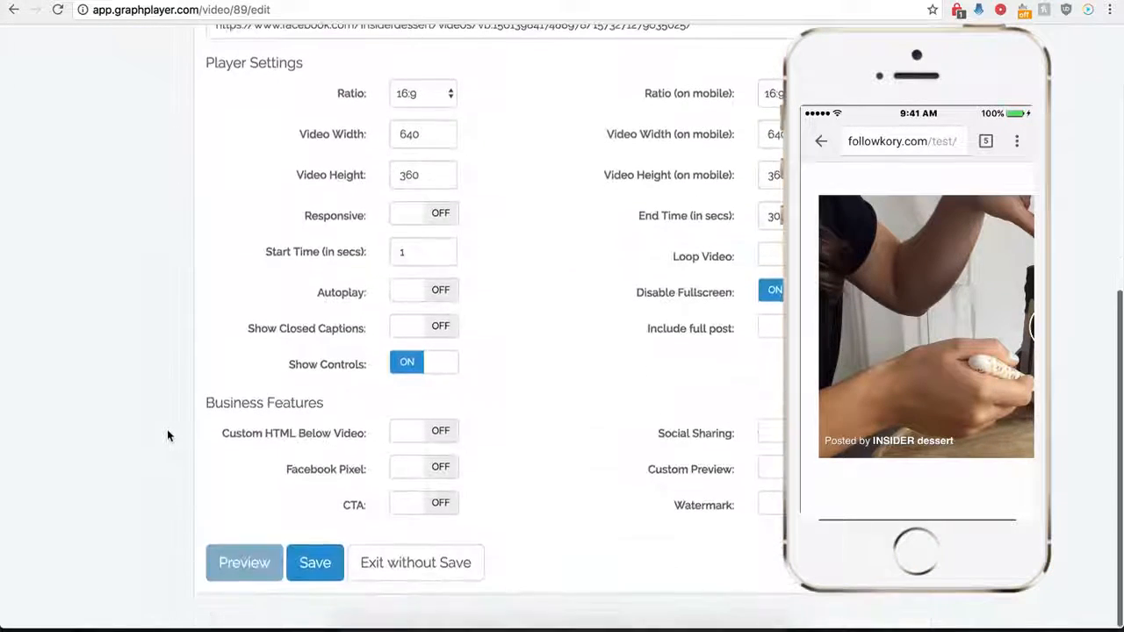
left_click(314, 580)
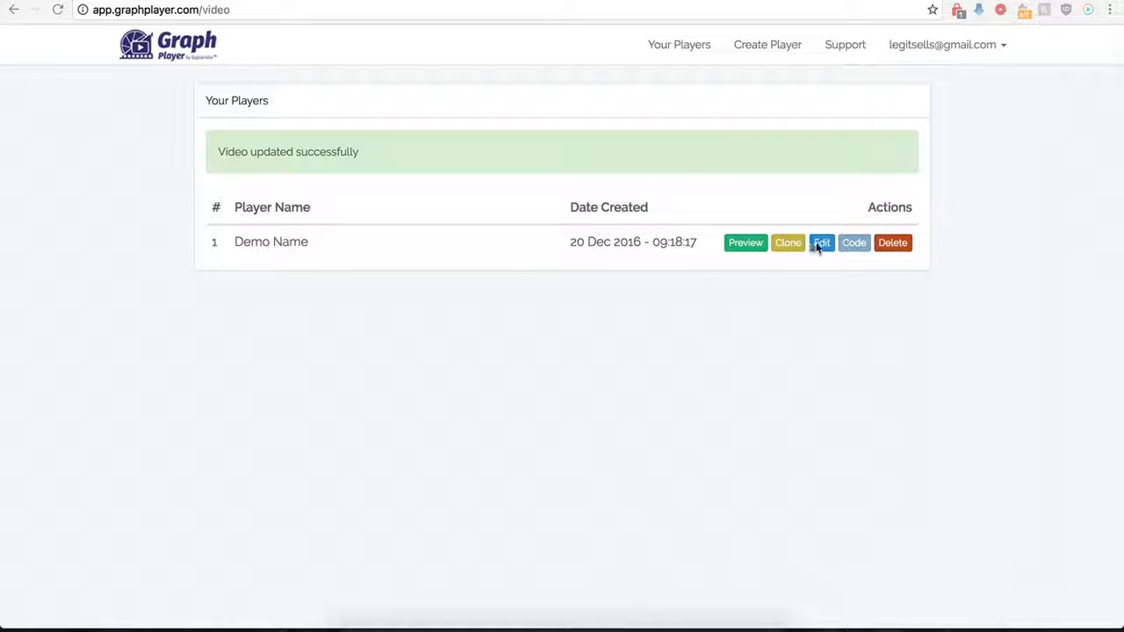
Edit the Demo Name player to include the full Facebook post and save it.
left_click(818, 246)
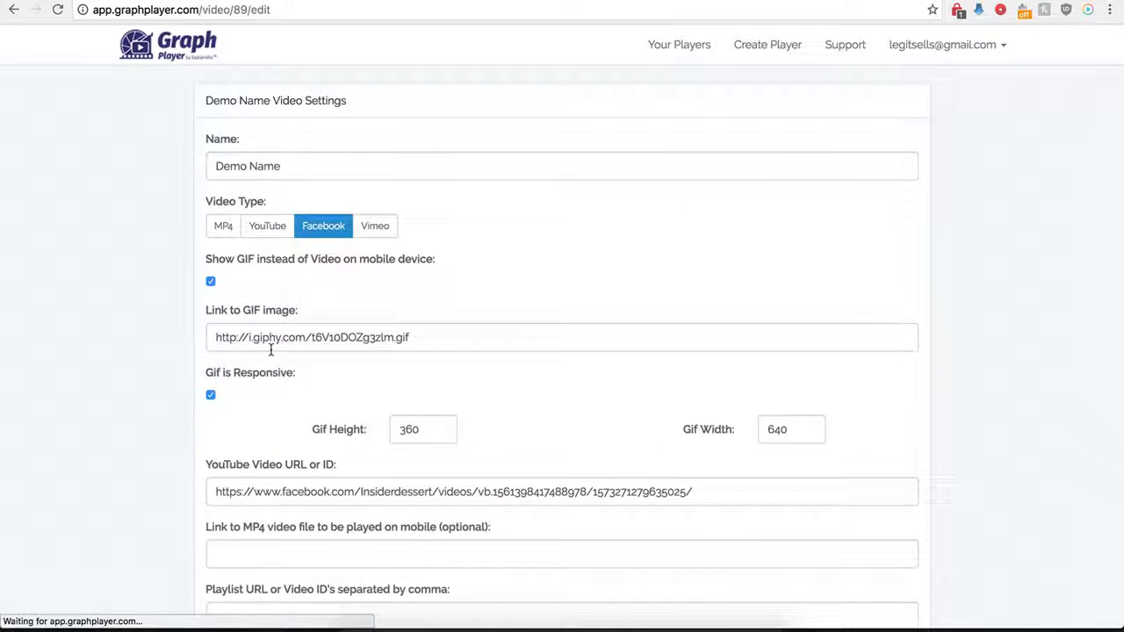
scroll(187, 425, "down", 5)
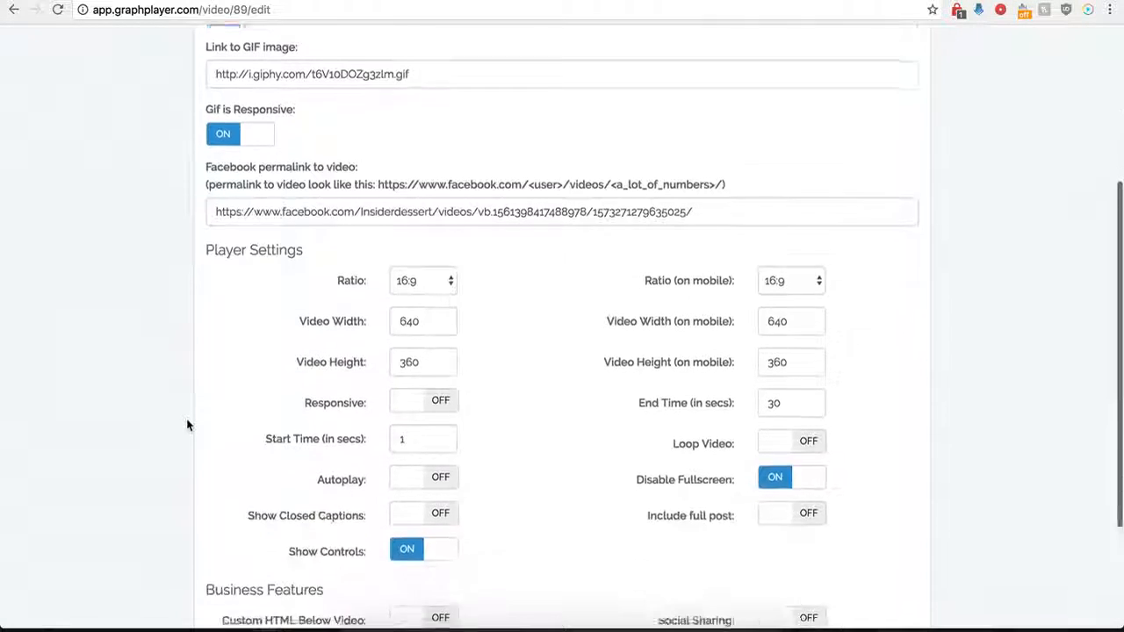
scroll(187, 425, "down", 3)
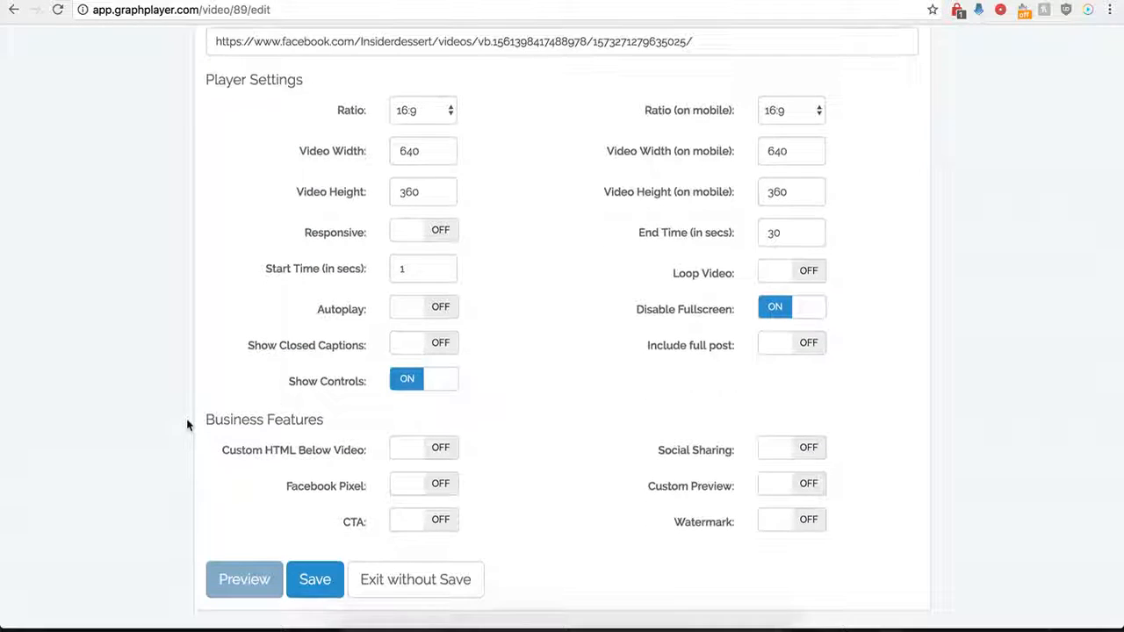
left_click(808, 347)
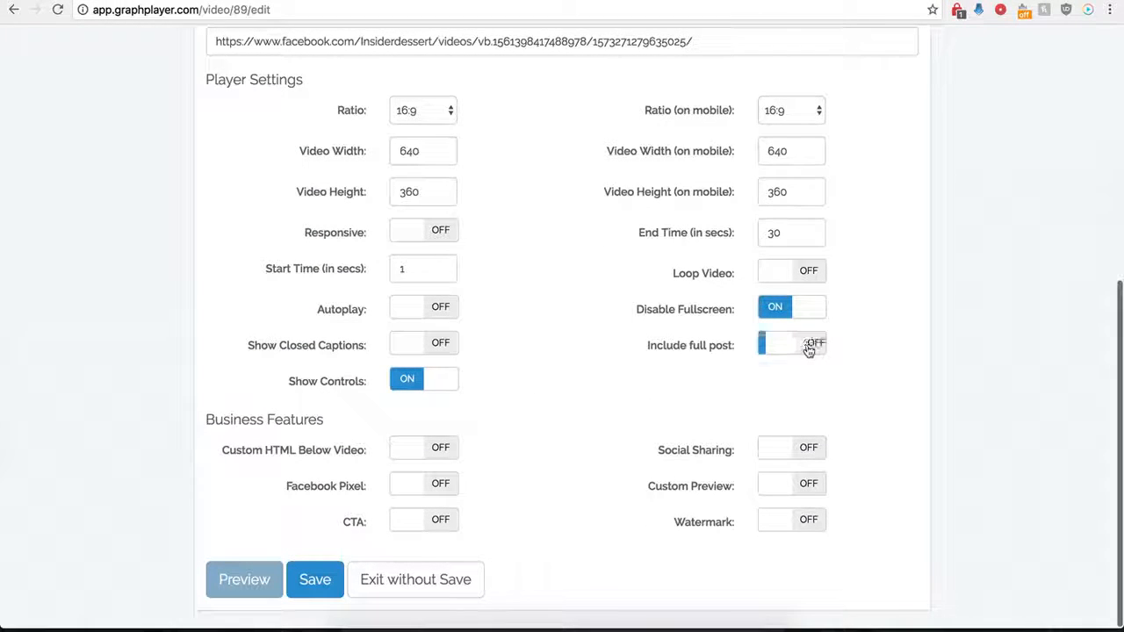
left_click(299, 580)
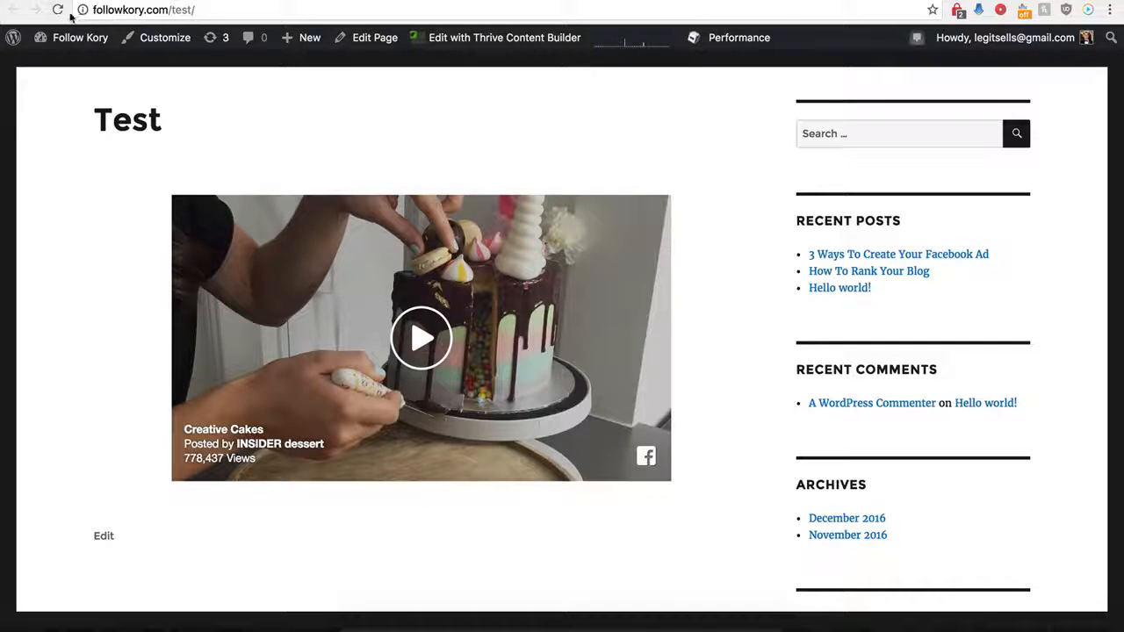
Reload the Test page to check the full post below the video and view its comments on Facebook, then return to GraphPlayer.
left_click(57, 9)
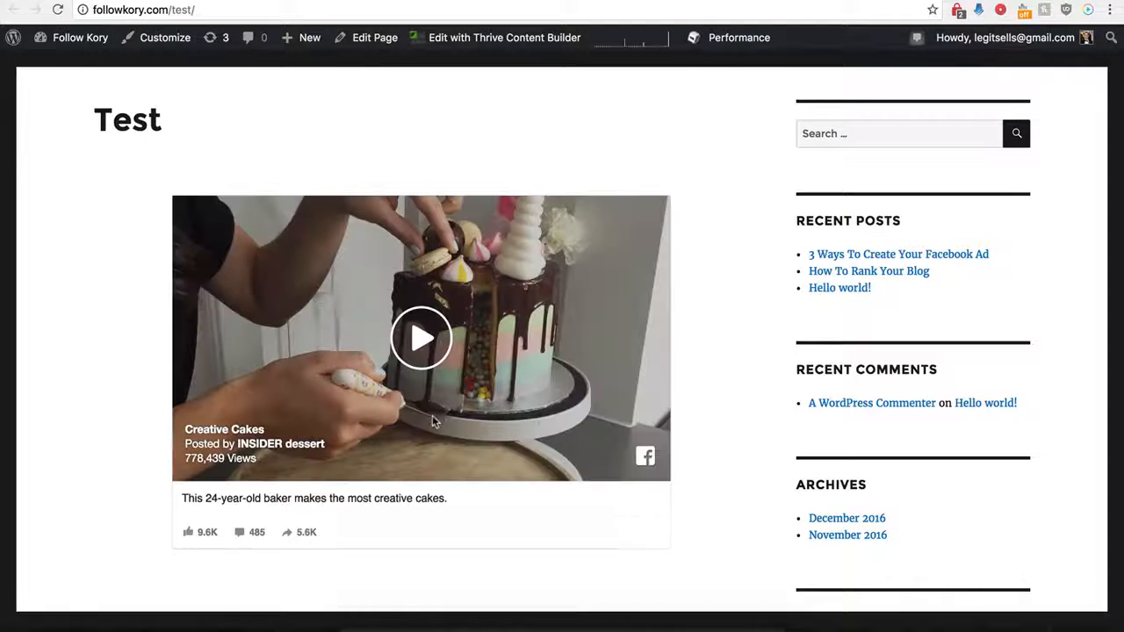
scroll(153, 519, "down", 1)
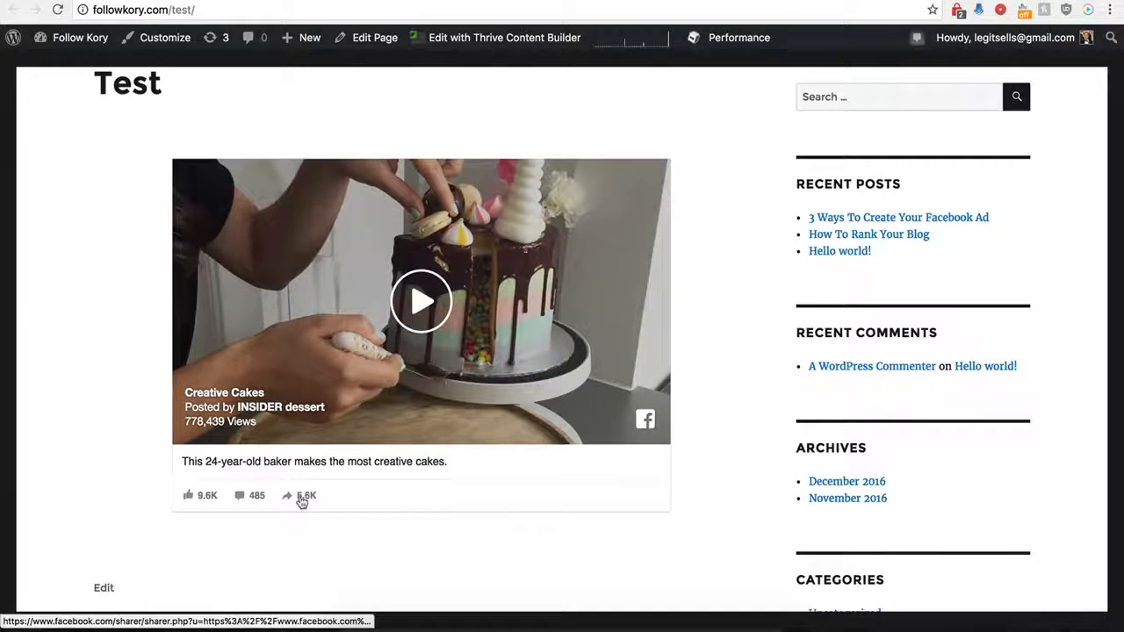
left_click(243, 498)
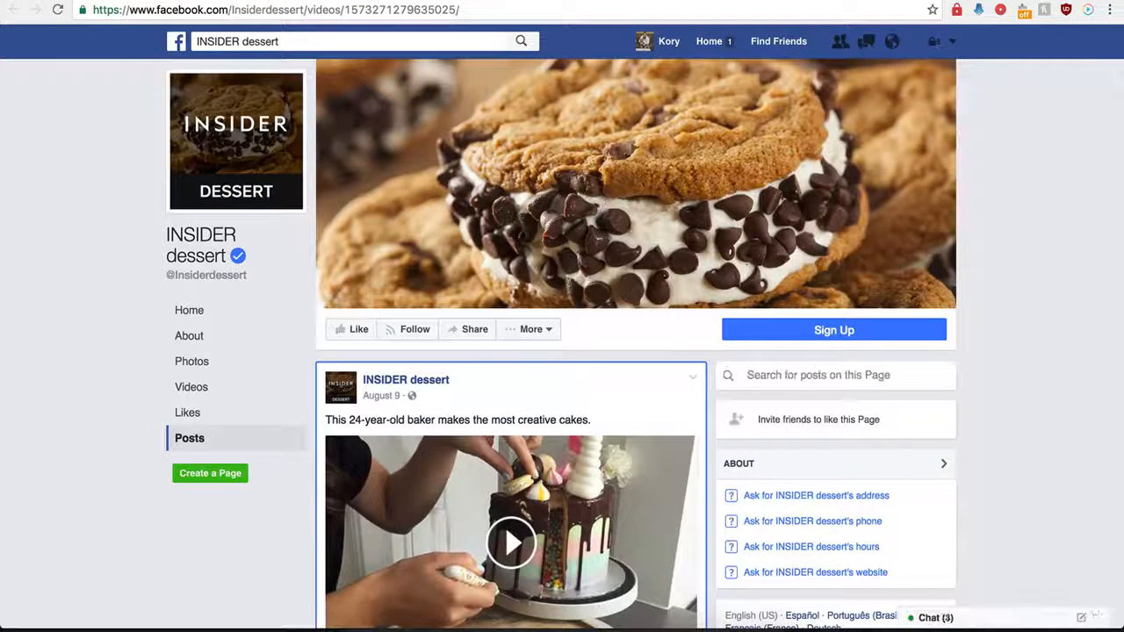
key("ctrl+w")
key("ctrl+shift+Tab")
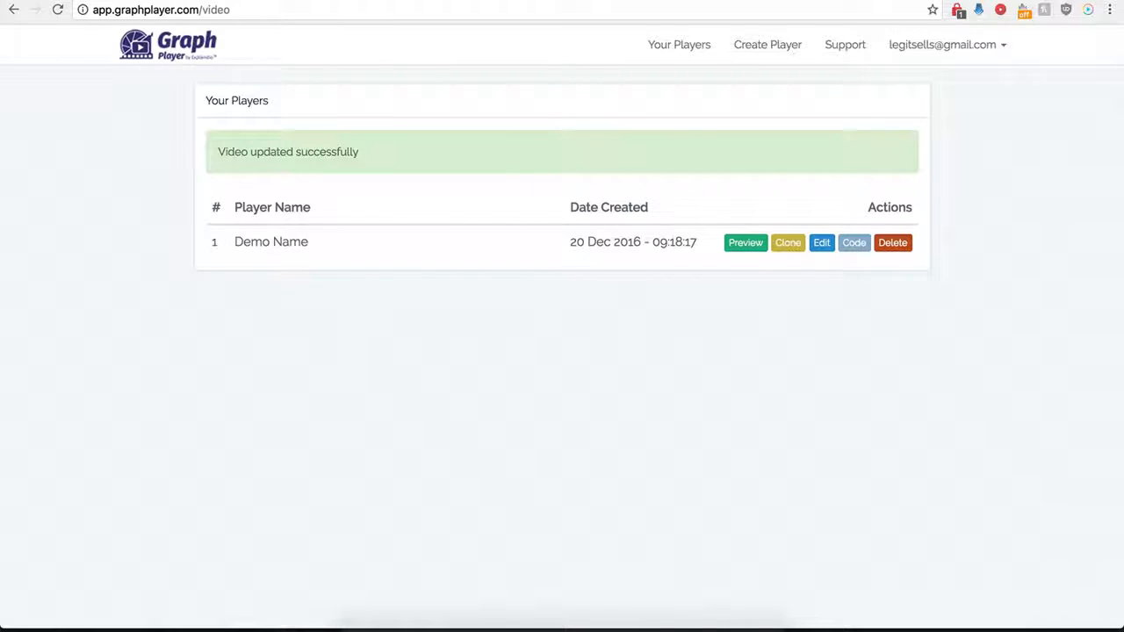
Edit the Demo Name player again and turn on custom HTML below the video, ready for code entry.
left_click(822, 247)
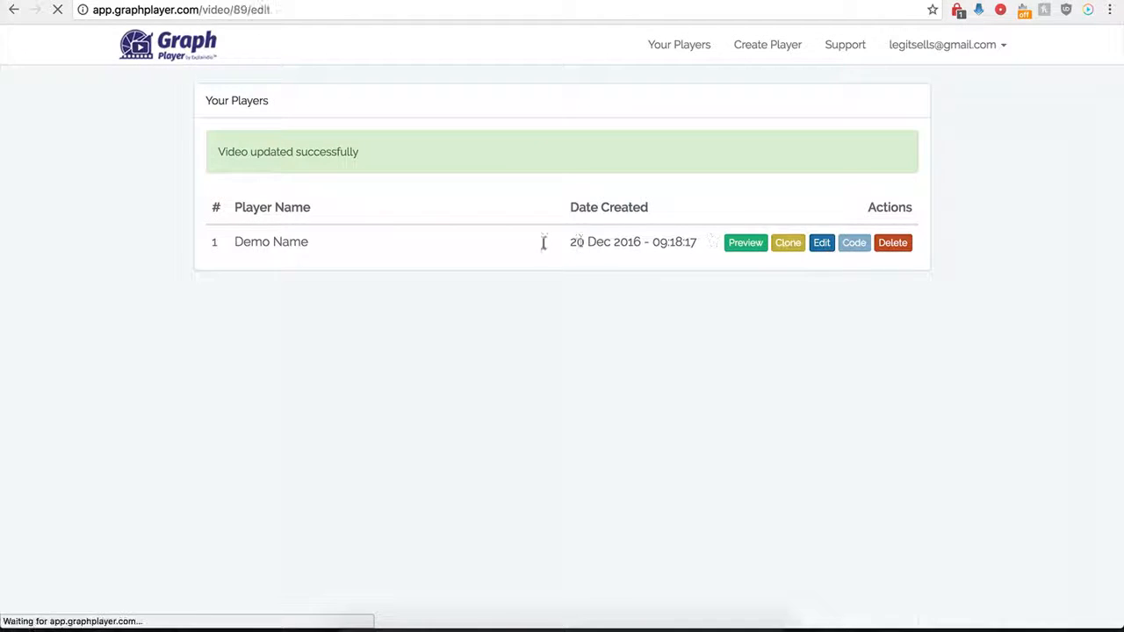
scroll(243, 430, "down", 5)
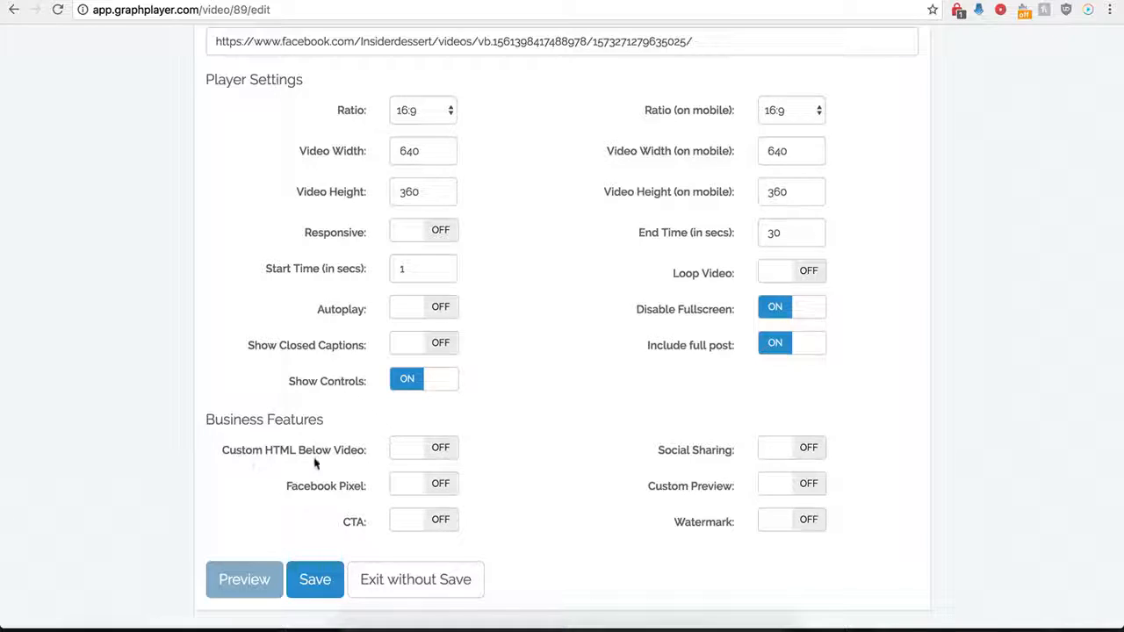
left_click(438, 448)
scroll(479, 488, "down", 2)
scroll(478, 487, "down", 2)
left_click(414, 355)
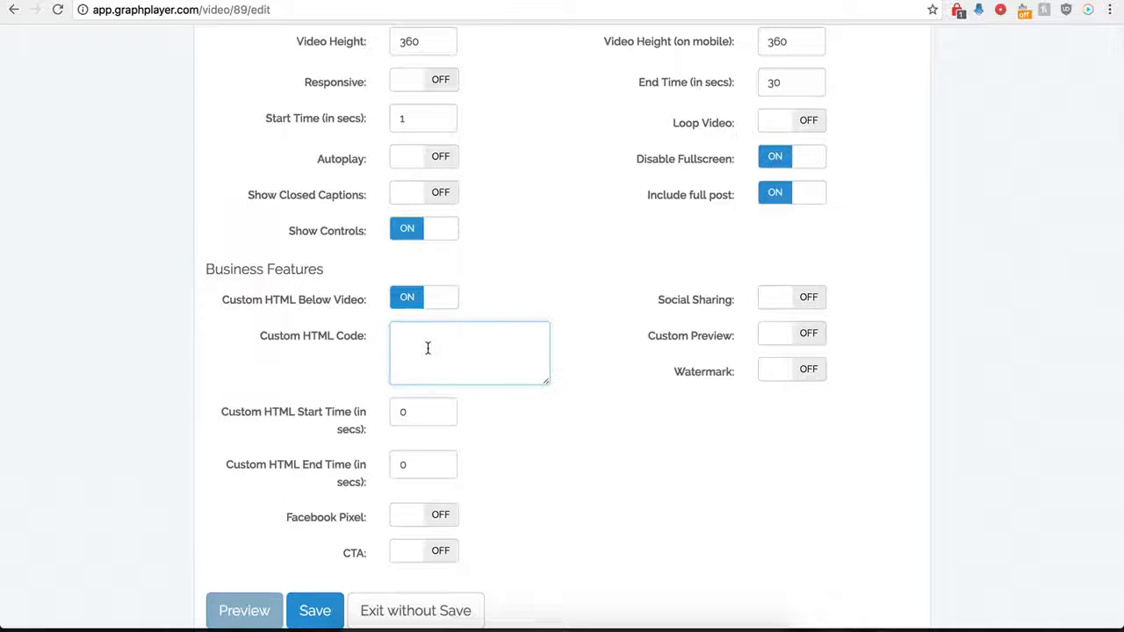
left_click(427, 348)
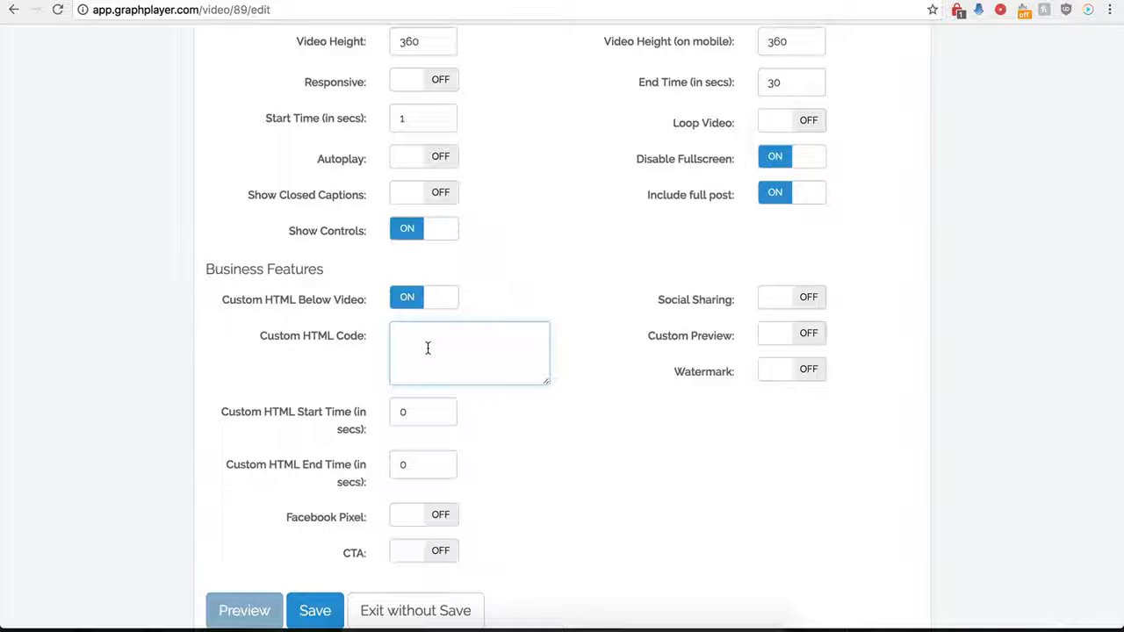
Set the custom HTML start time to 120 seconds.
left_click_drag(410, 416, 390, 415)
left_click_drag(424, 464, 391, 465)
left_click(436, 349)
scroll(436, 351, "up", 5)
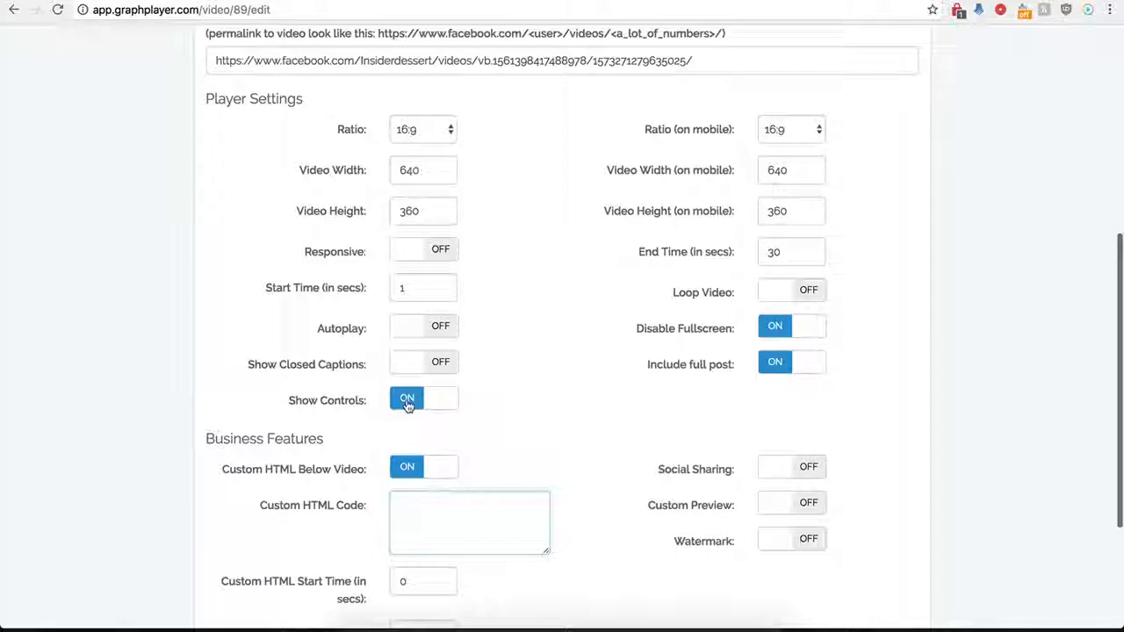
scroll(409, 401, "down", 4)
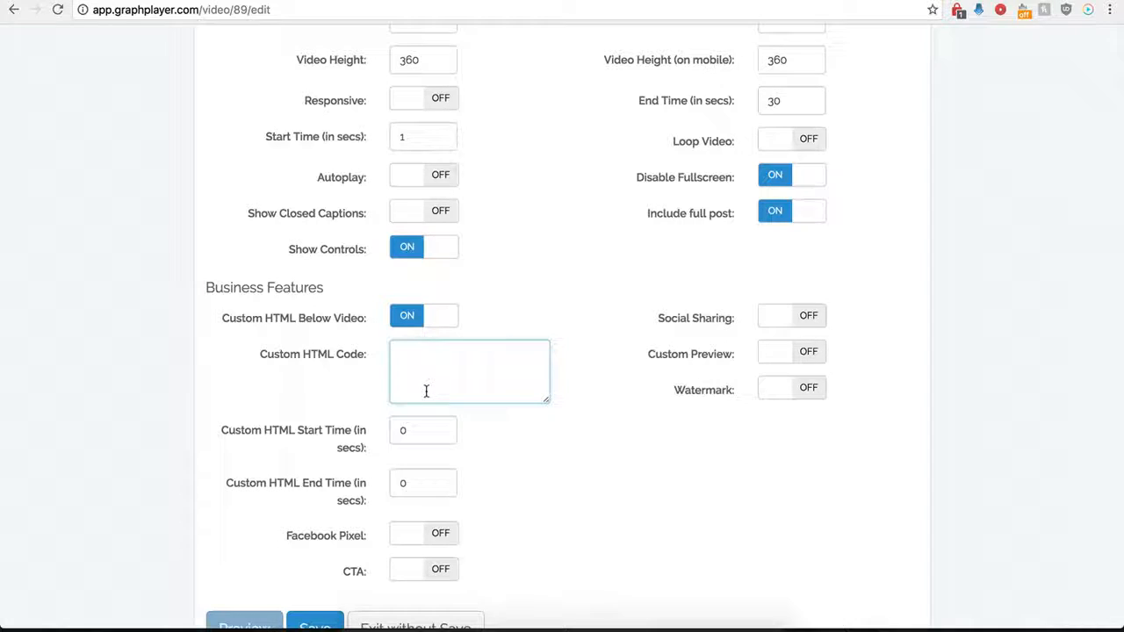
double_click(393, 430)
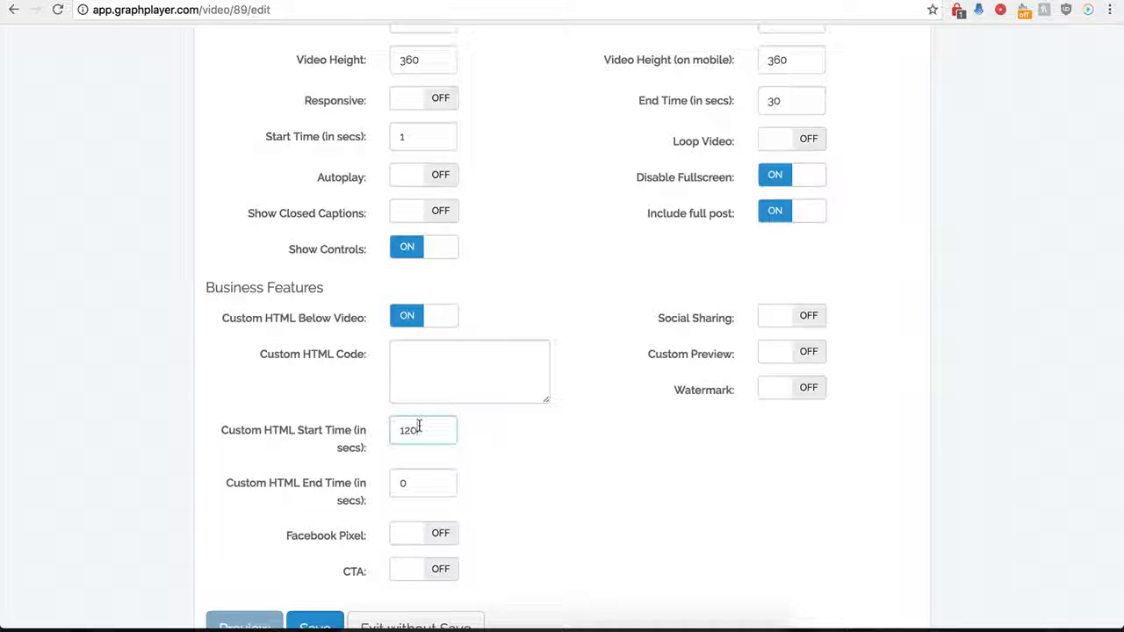
left_click(415, 358)
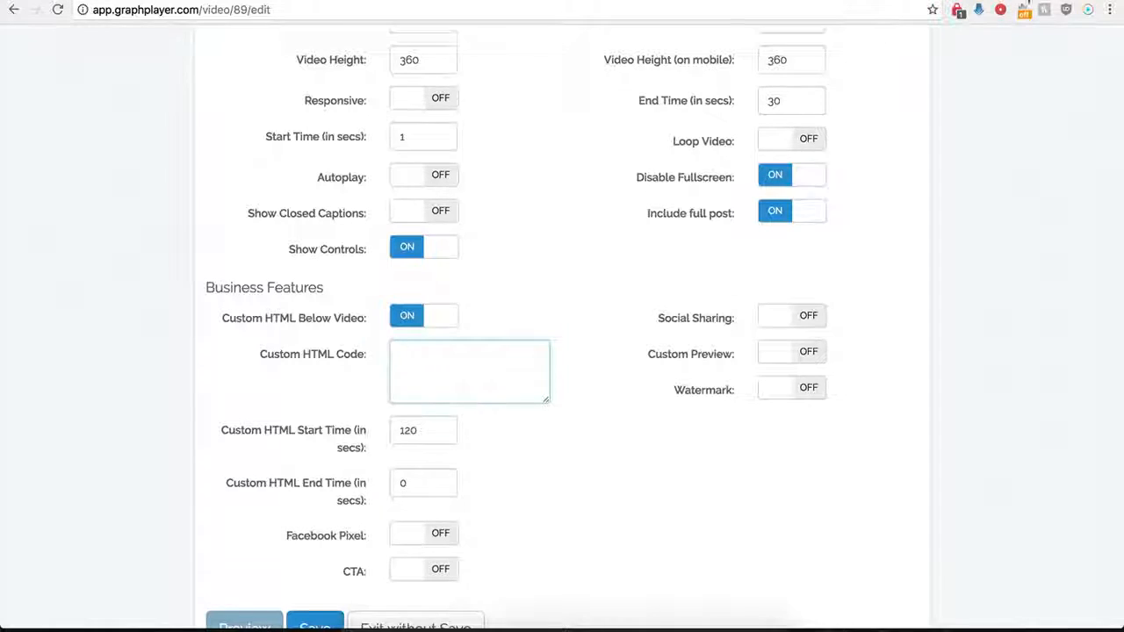
scroll(498, 364, "down", 1)
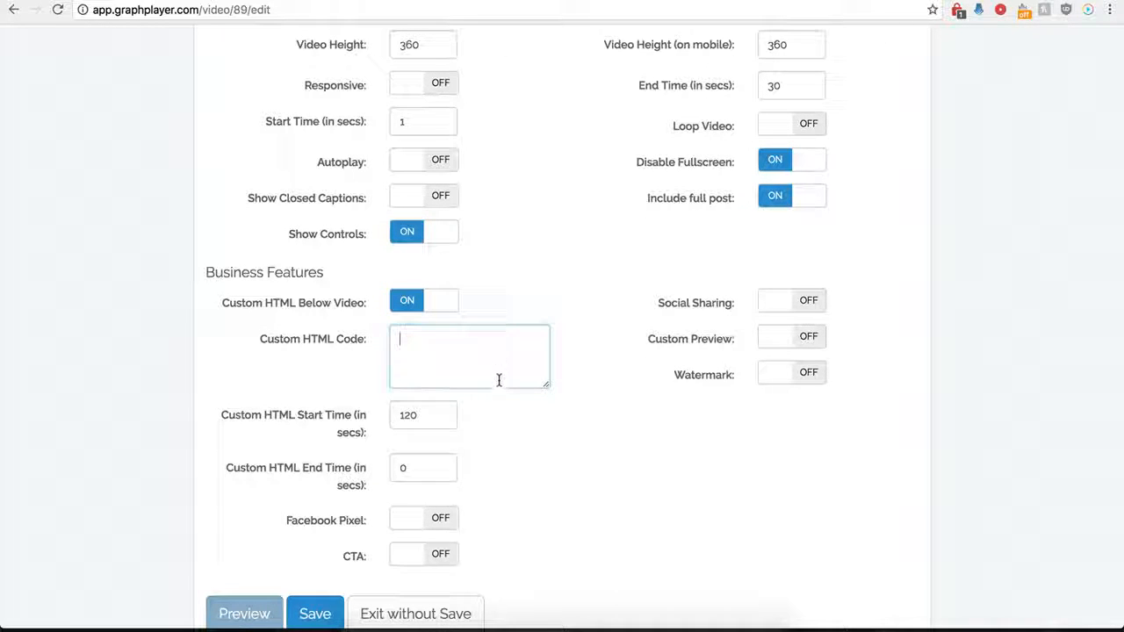
key("ctrl+v")
left_click_drag(546, 386, 583, 439)
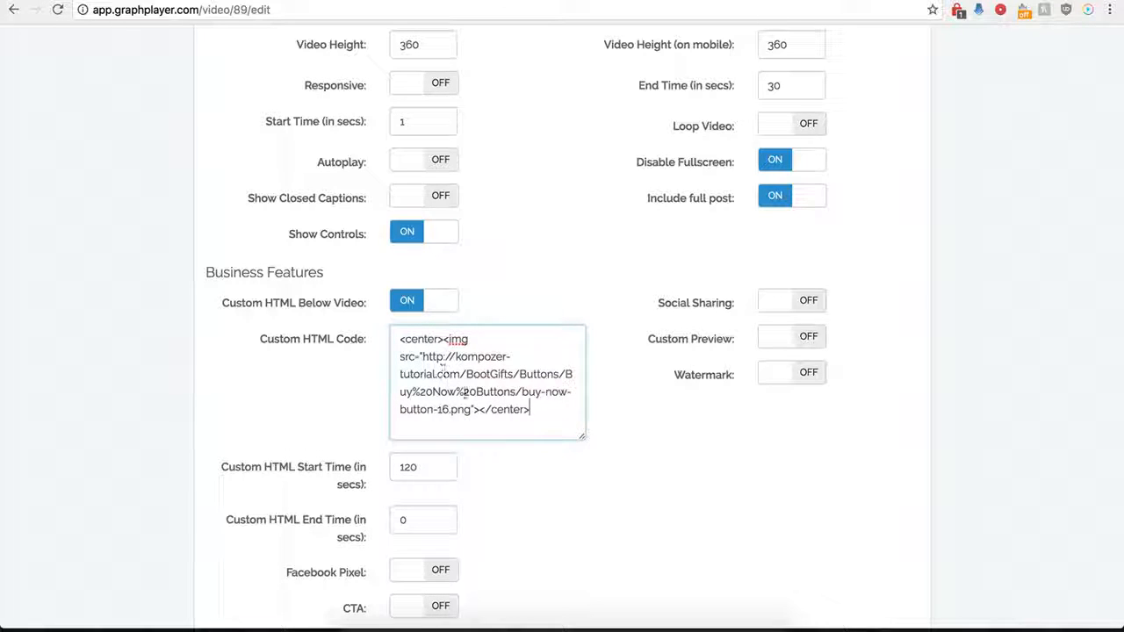
Set the custom HTML start time to 0 seconds and save the player.
left_click(426, 448)
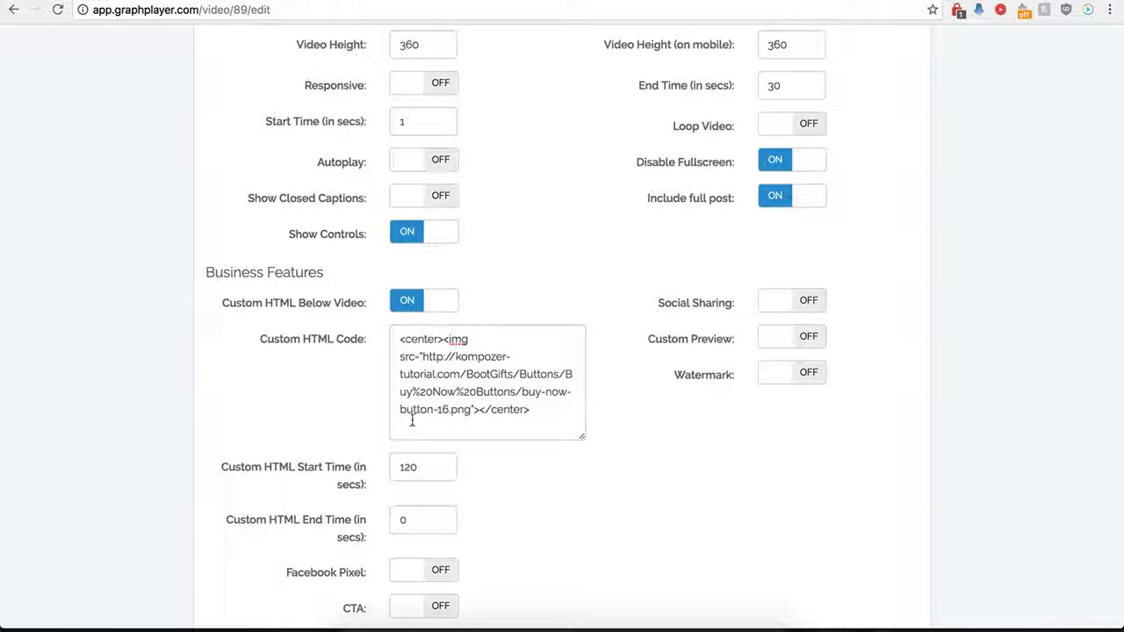
left_click_drag(427, 468, 392, 467)
type("0")
left_click(504, 503)
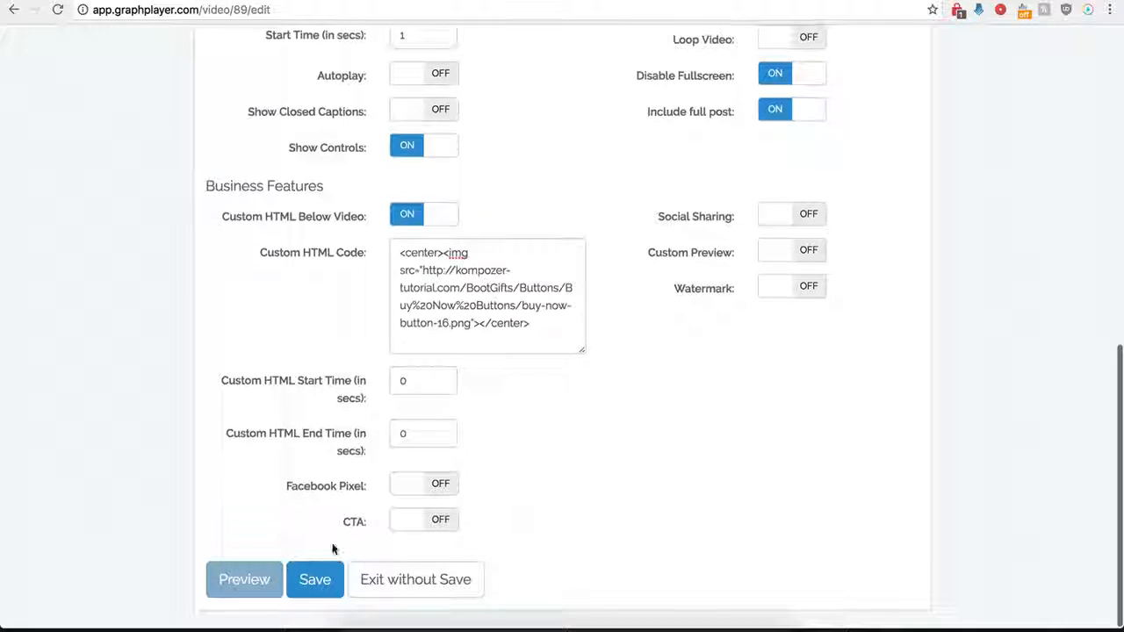
left_click(313, 579)
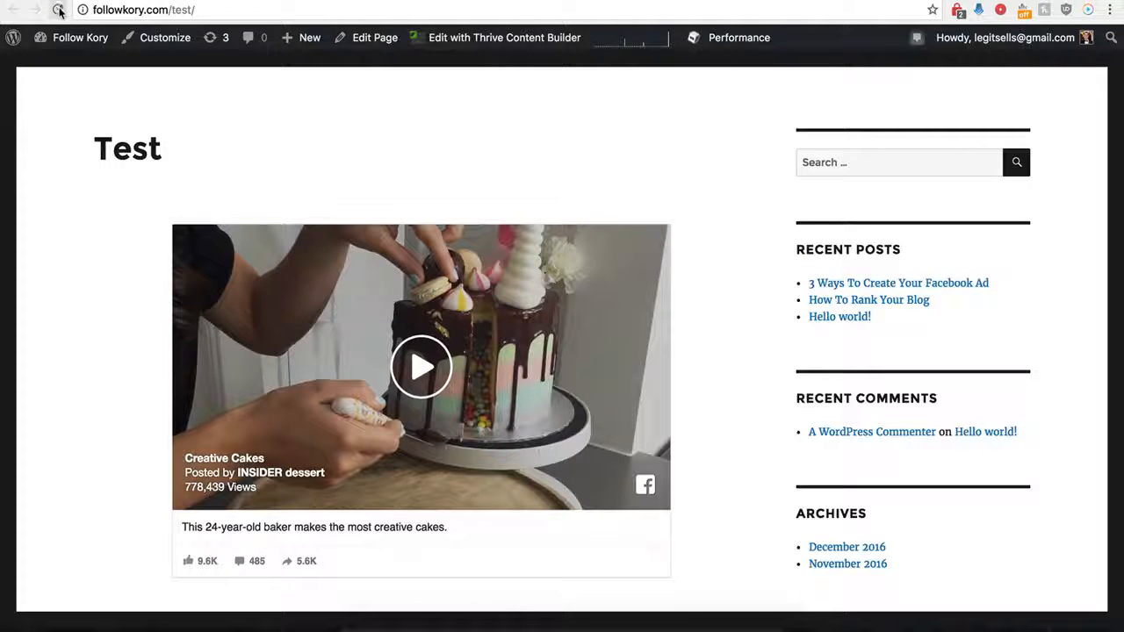
Reload the Test page and examine the custom HTML button below the embedded Facebook post.
left_click(59, 10)
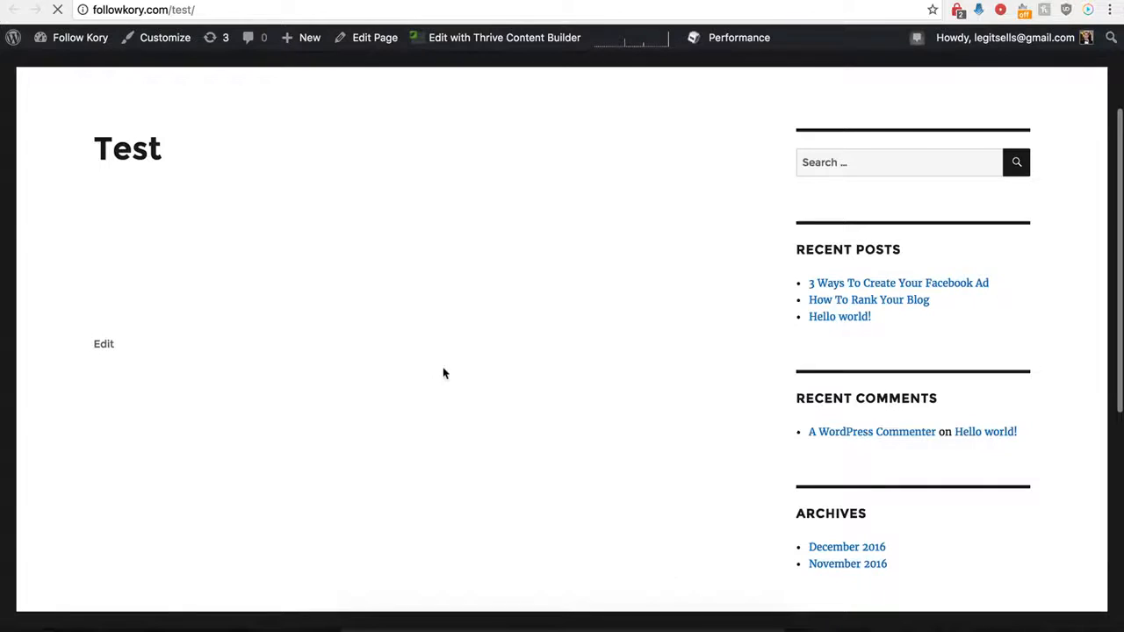
scroll(392, 367, "down", 5)
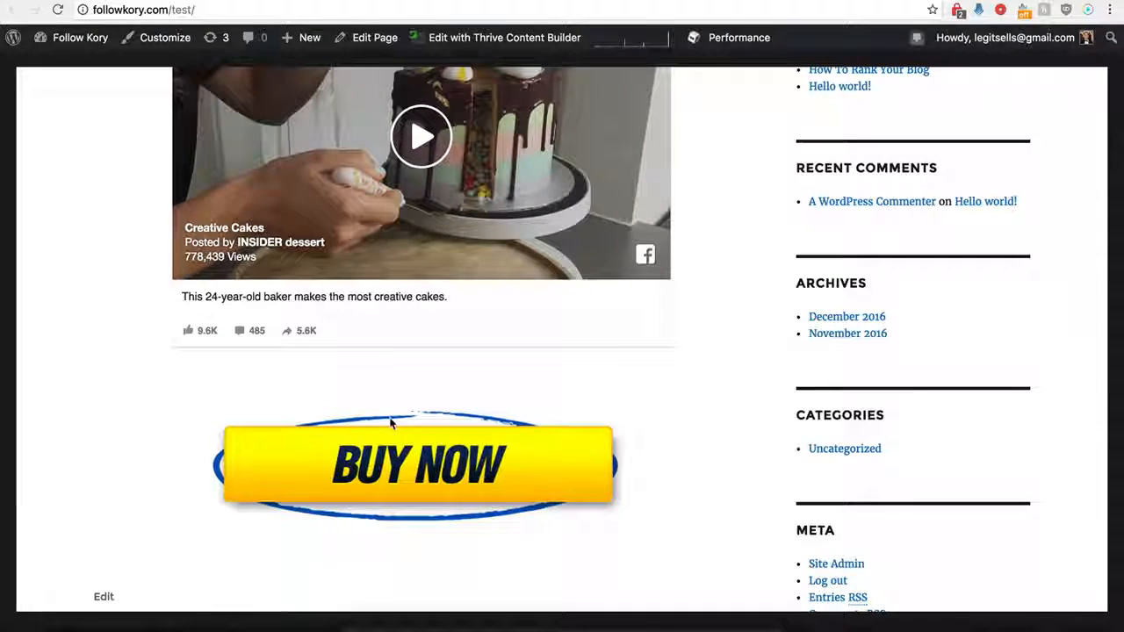
scroll(392, 423, "up", 2)
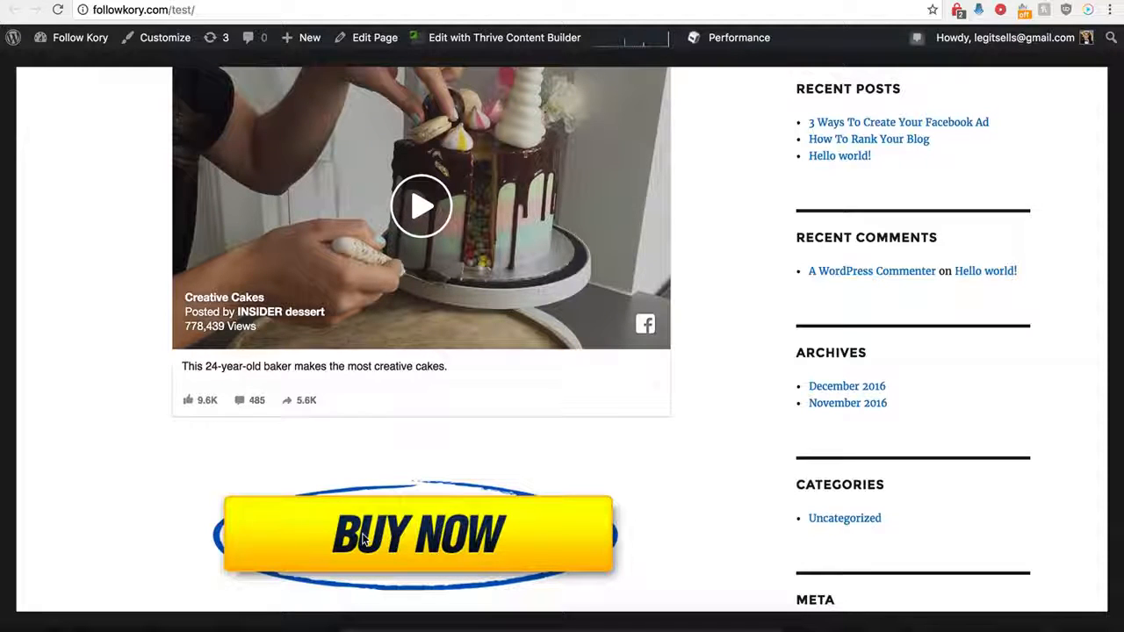
scroll(381, 494, "up", 2)
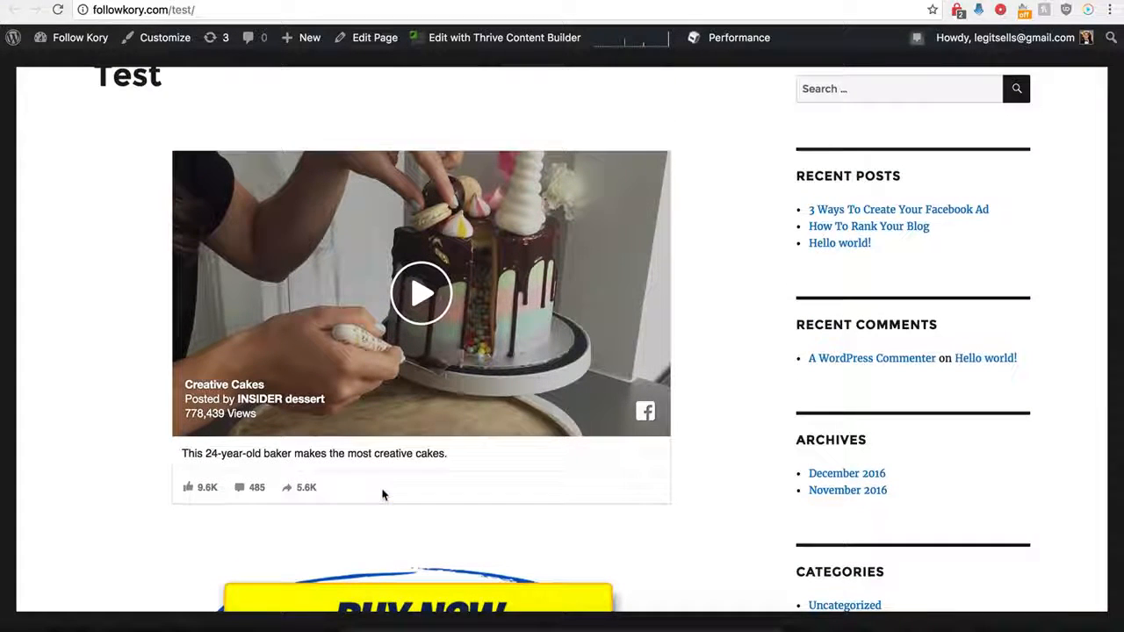
scroll(382, 495, "down", 1)
scroll(446, 190, "up", 2)
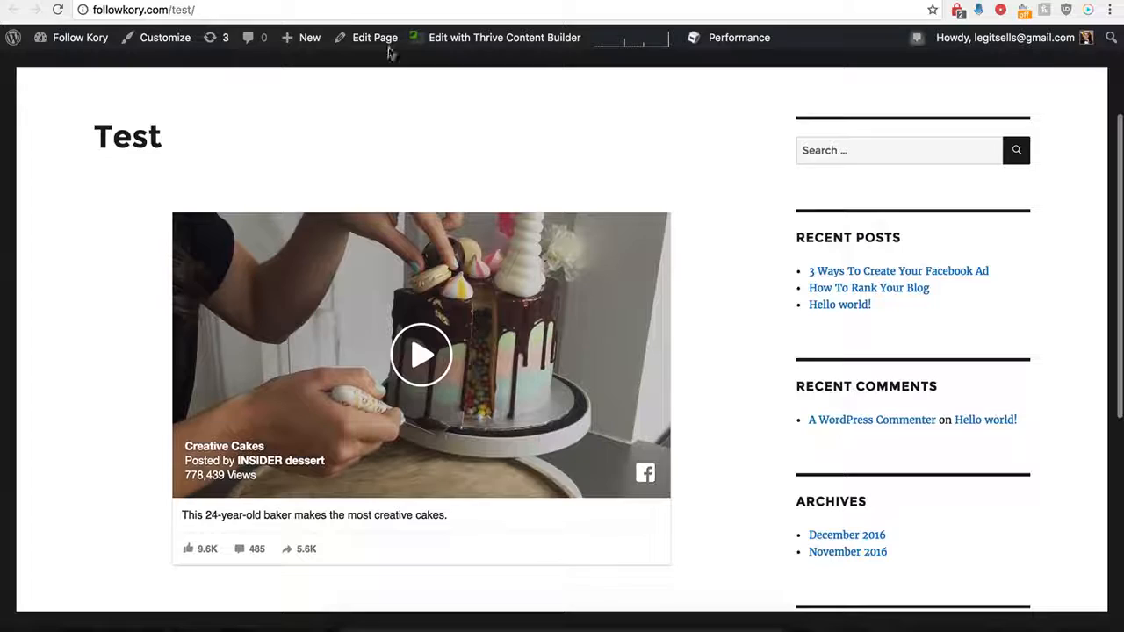
Switch back to GraphPlayer, open the Demo Name player for editing, and turn off the custom HTML below the video.
left_click(245, 1)
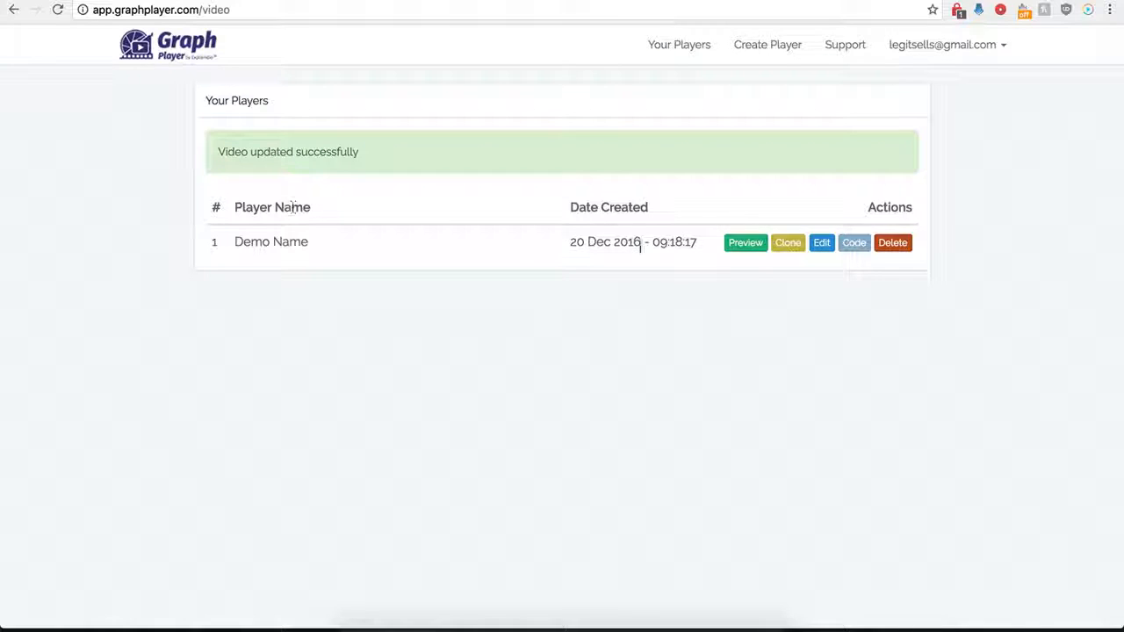
left_click(821, 243)
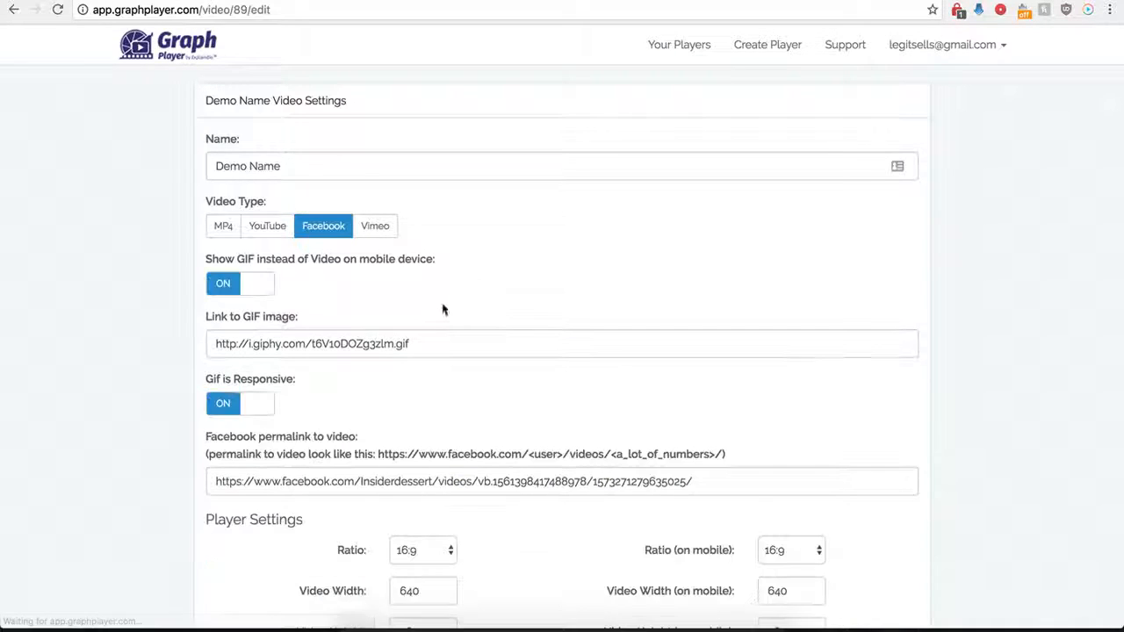
scroll(201, 474, "down", 5)
scroll(202, 470, "down", 3)
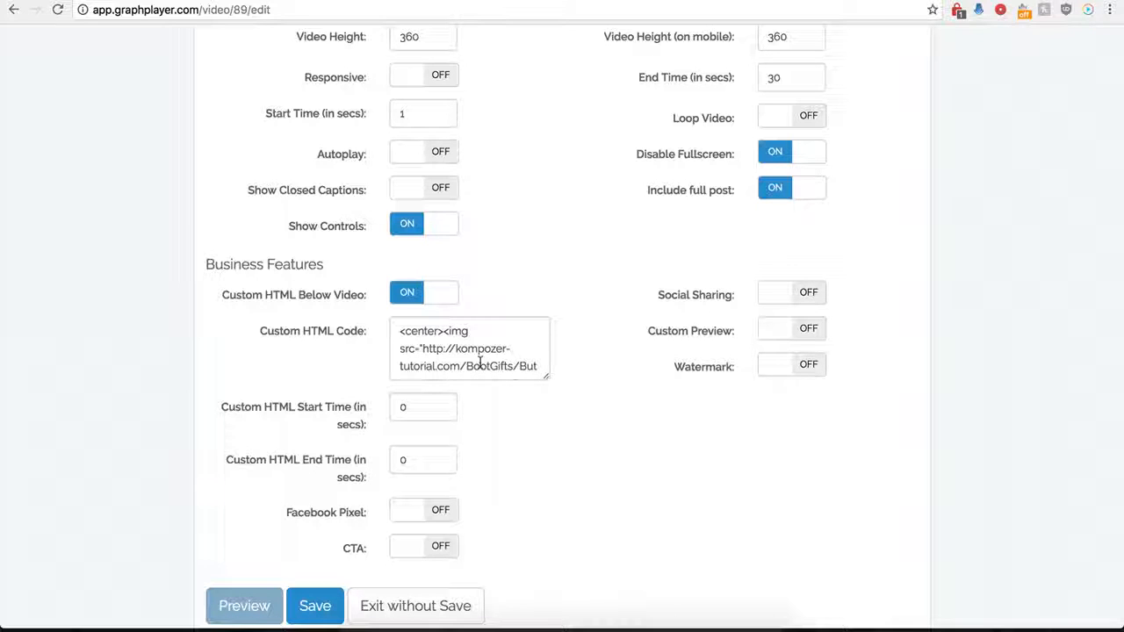
left_click(409, 292)
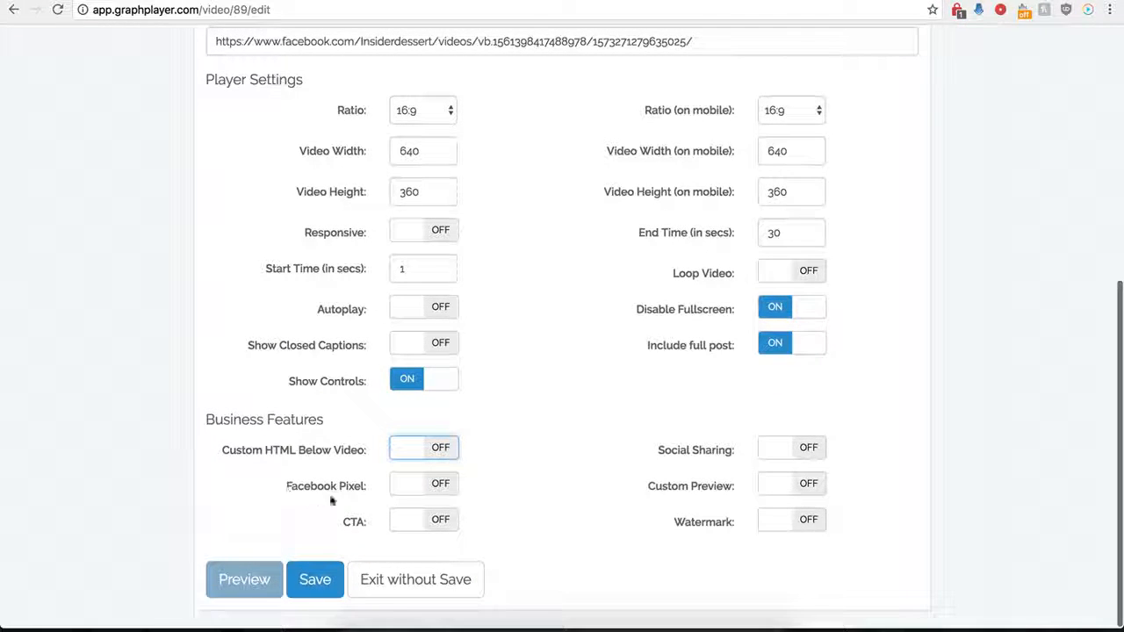
Turn on the Facebook Pixel feature to view its code and timing fields, and turn it off again.
left_click(444, 492)
scroll(387, 507, "down", 2)
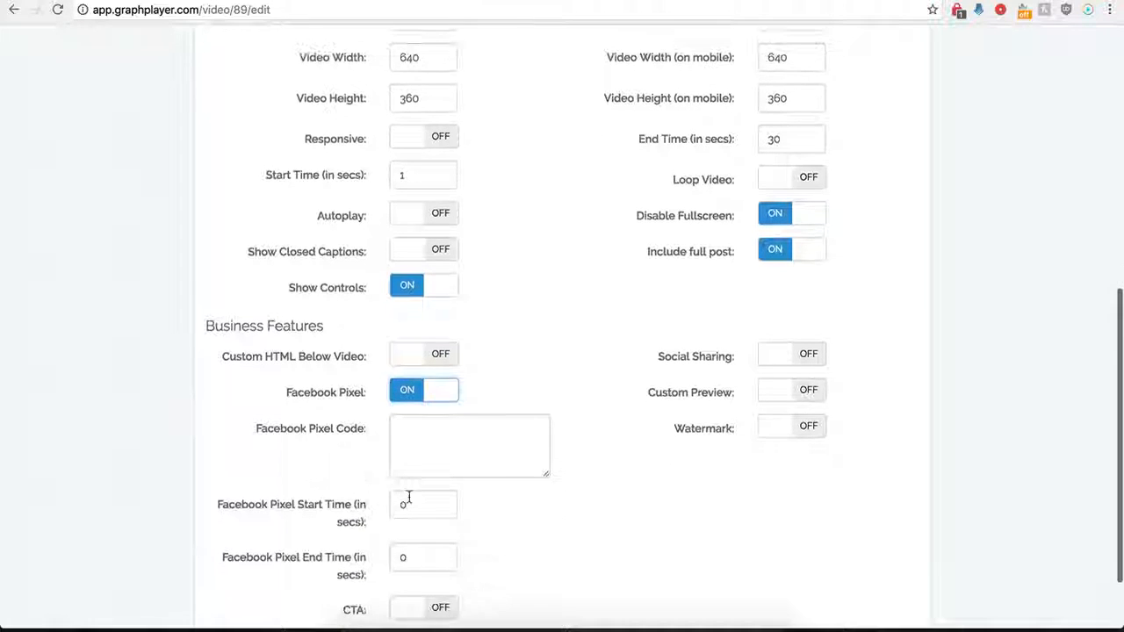
scroll(419, 457, "down", 1)
left_click(439, 407)
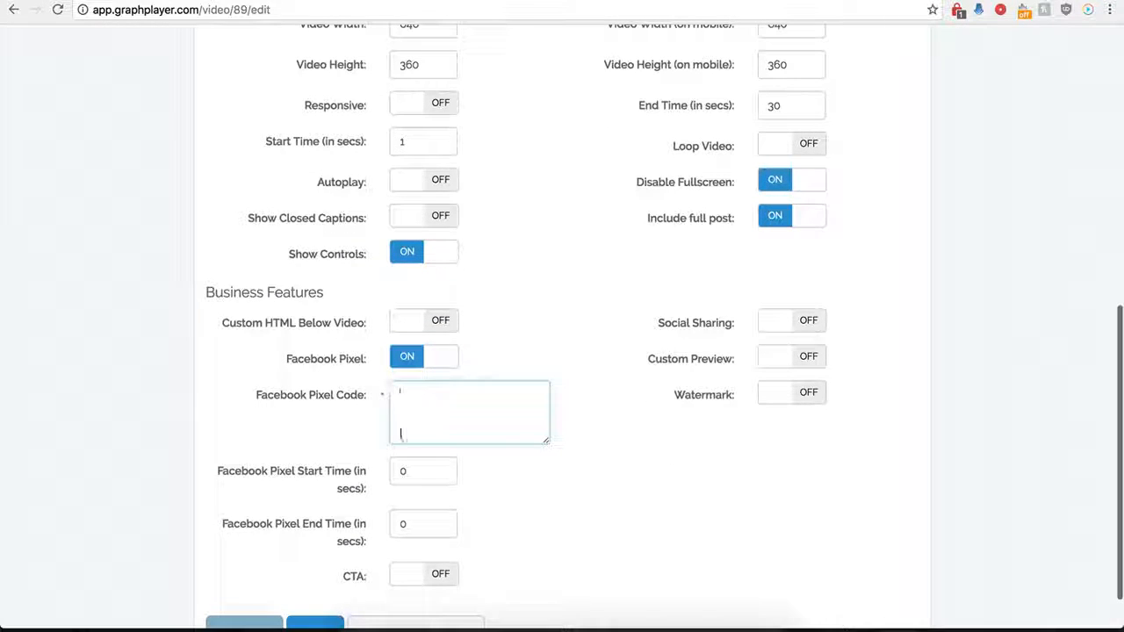
left_click(406, 360)
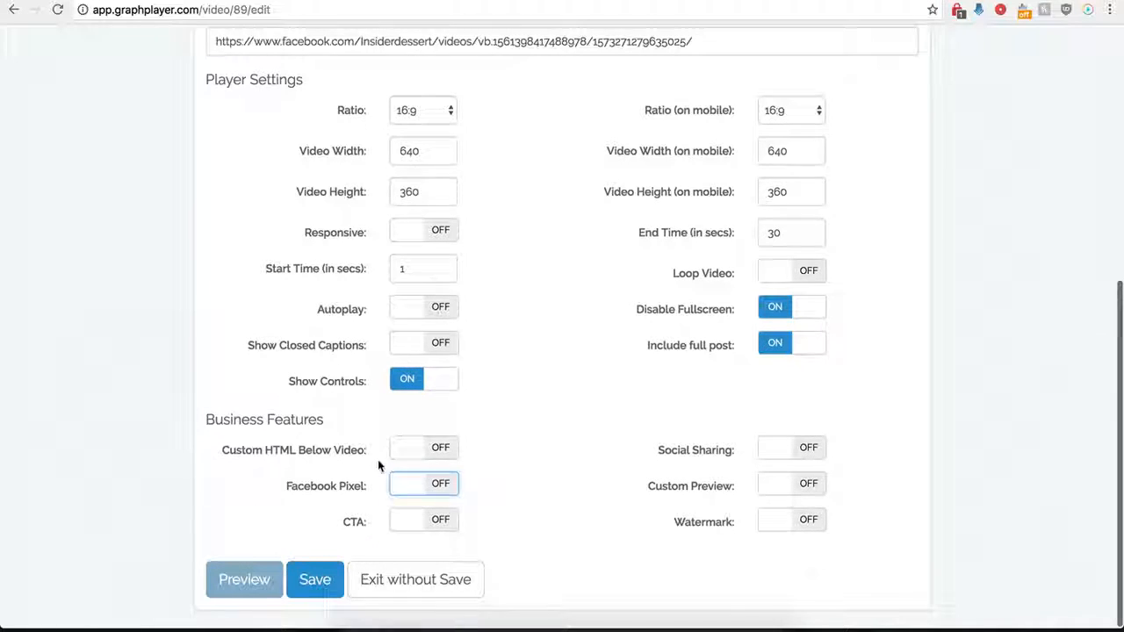
Turn on the CTA feature and paste the kompozer-tutorial.com Buy Now button address as its image URL.
left_click(441, 522)
scroll(507, 554, "down", 5)
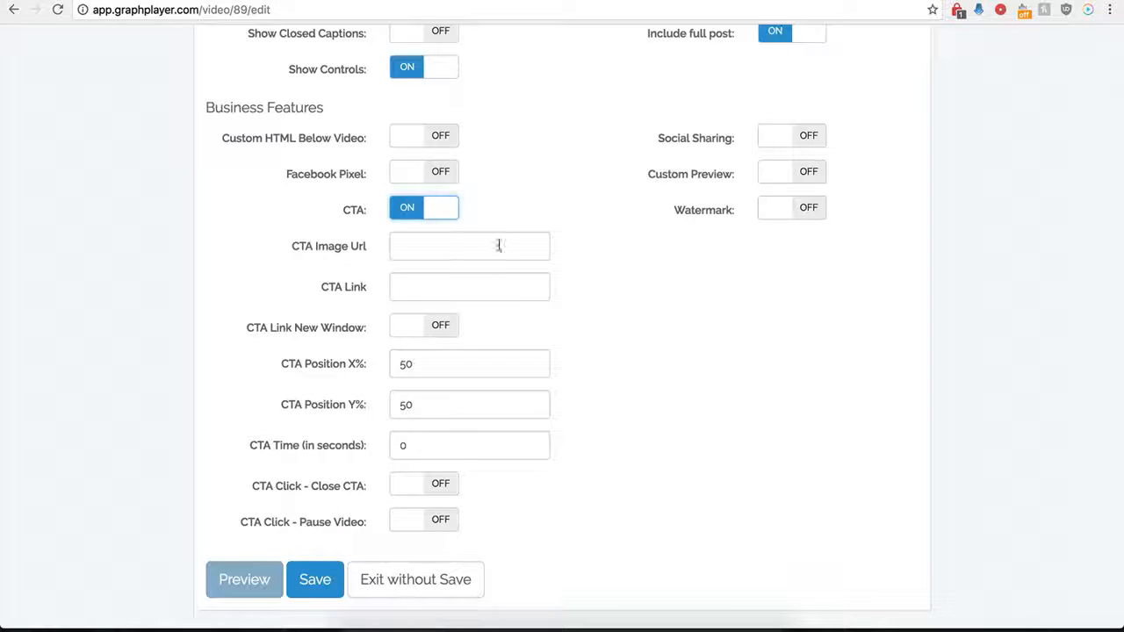
left_click(420, 249)
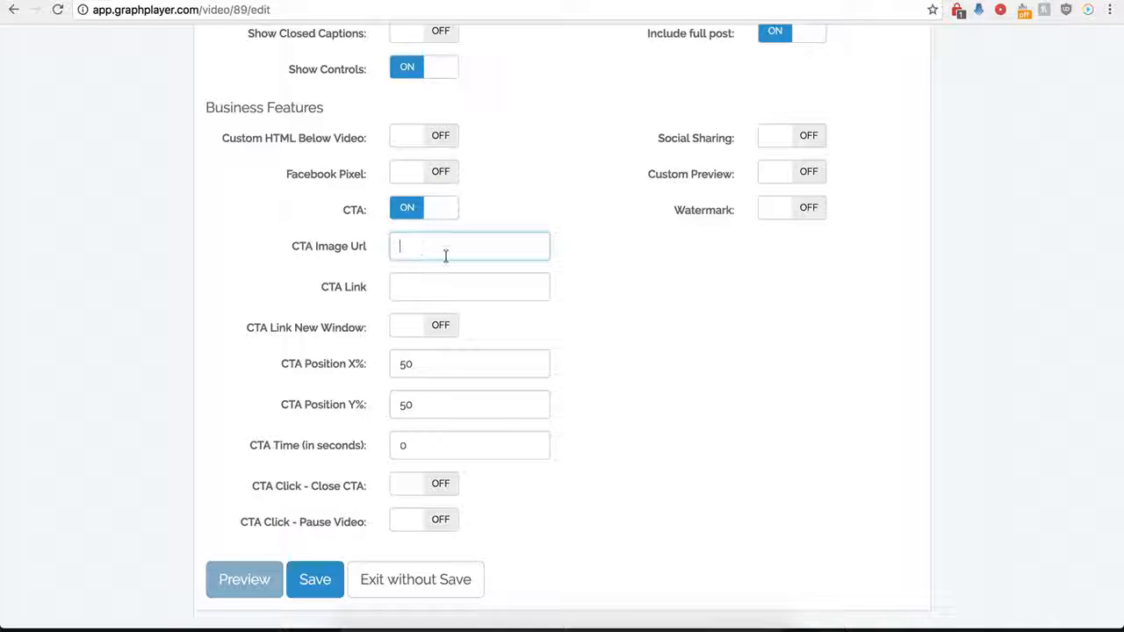
key("ctrl+v")
left_click(479, 291)
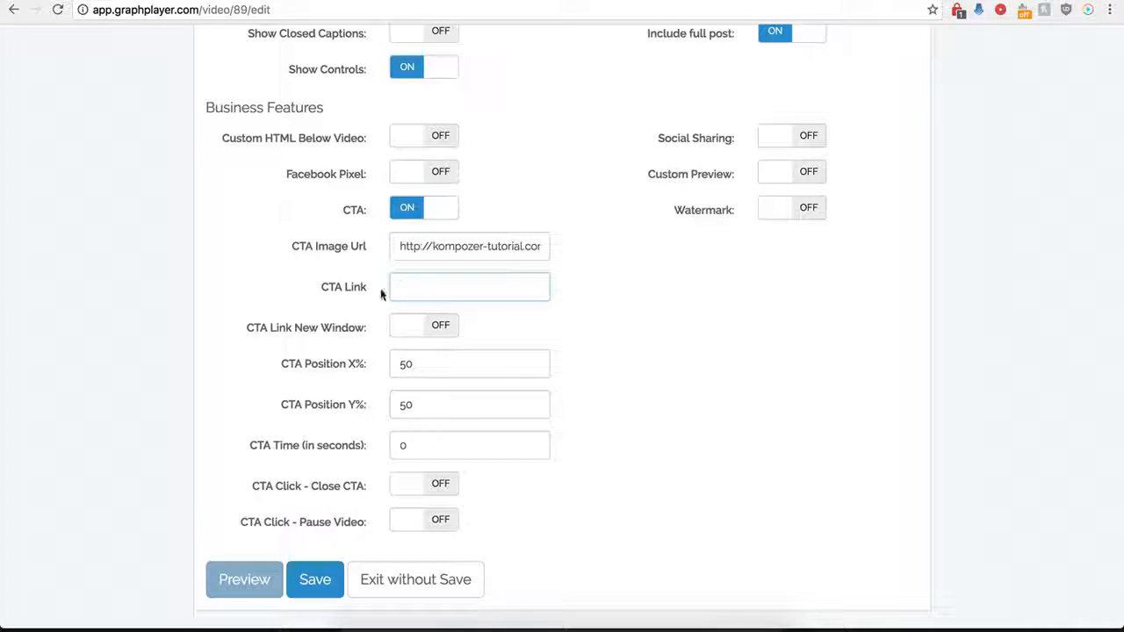
left_click(484, 289)
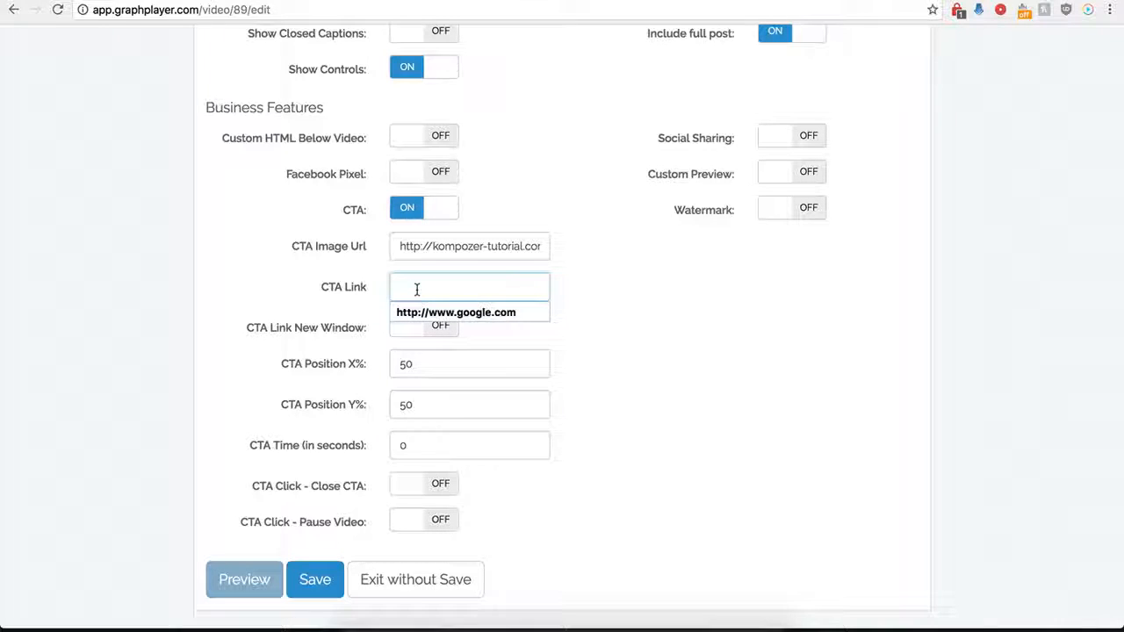
left_click(430, 313)
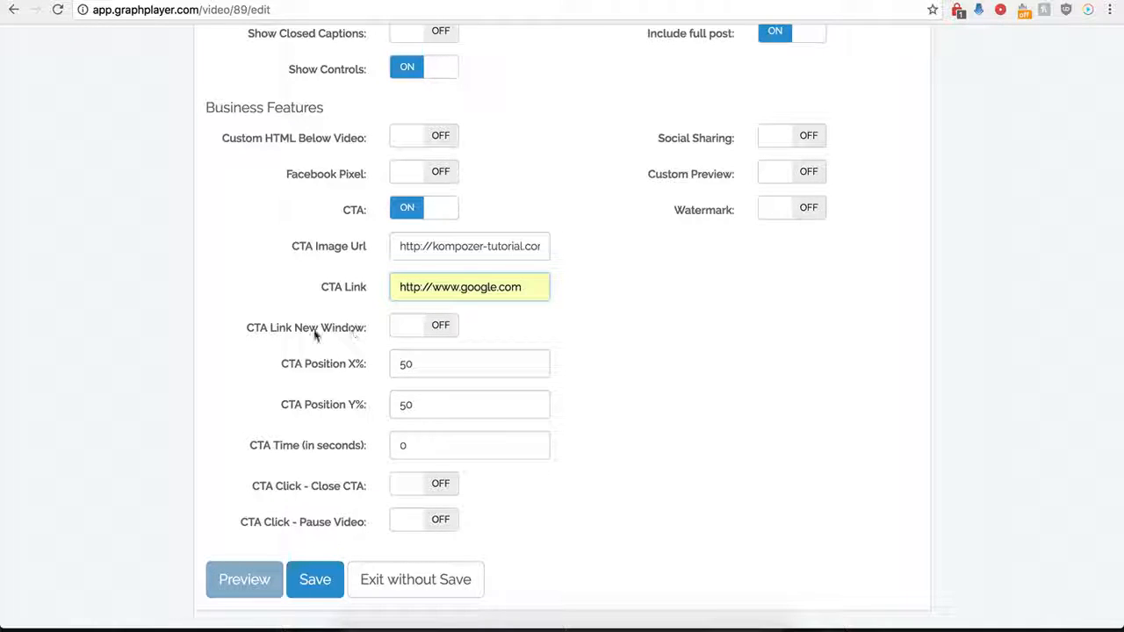
left_click(435, 326)
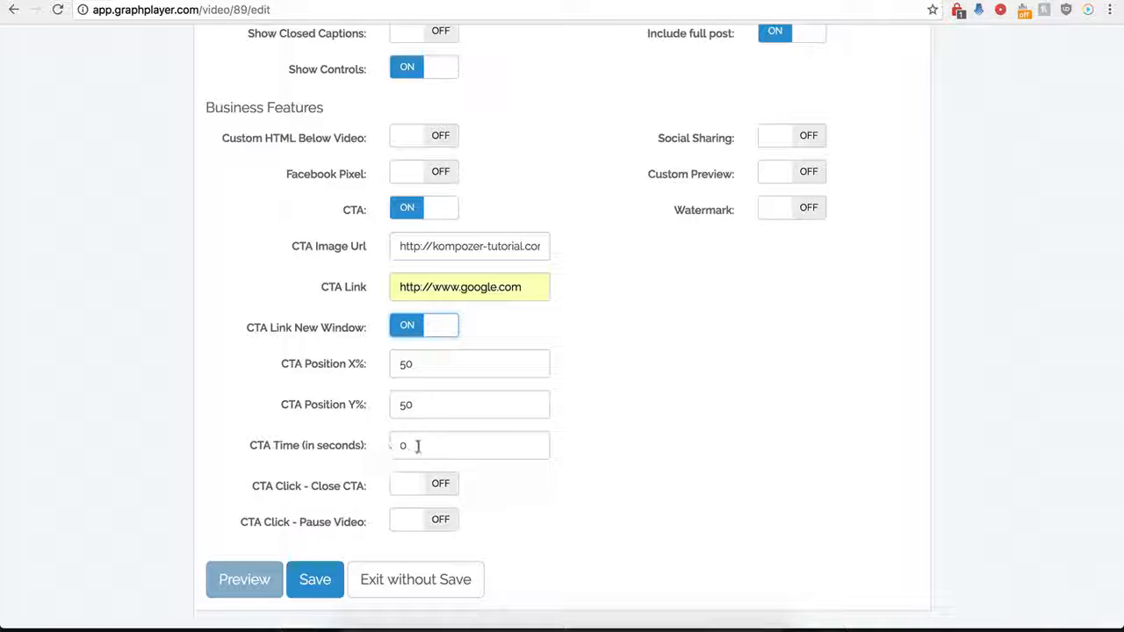
Try a CTA time of 120 seconds and set it back to 0.
left_click_drag(418, 447, 353, 450)
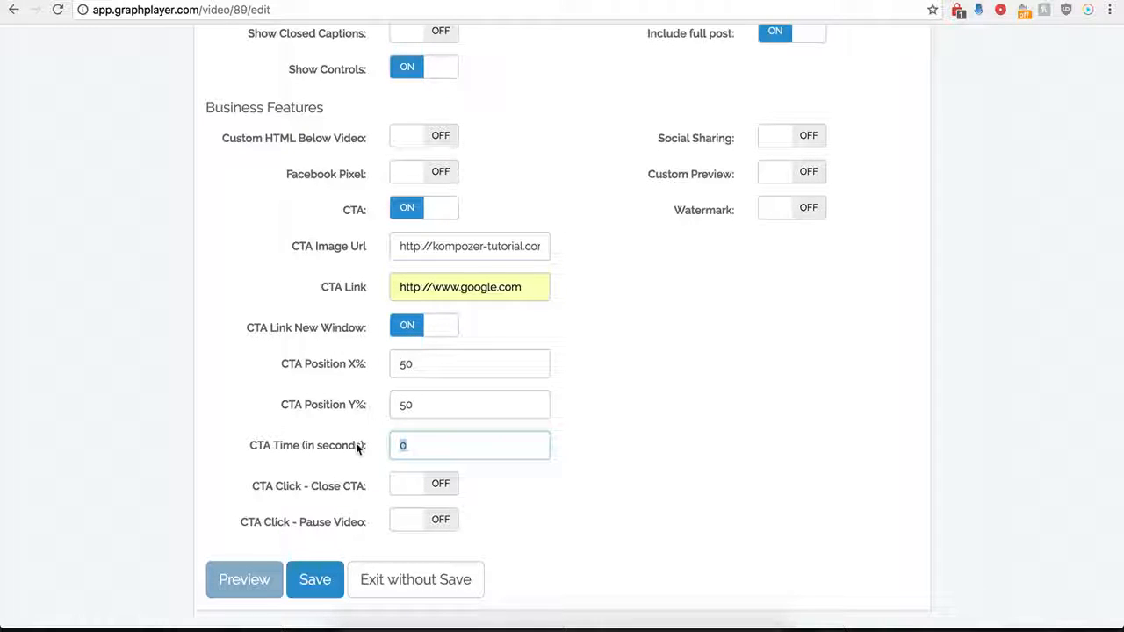
type("120")
key("BackSpace")
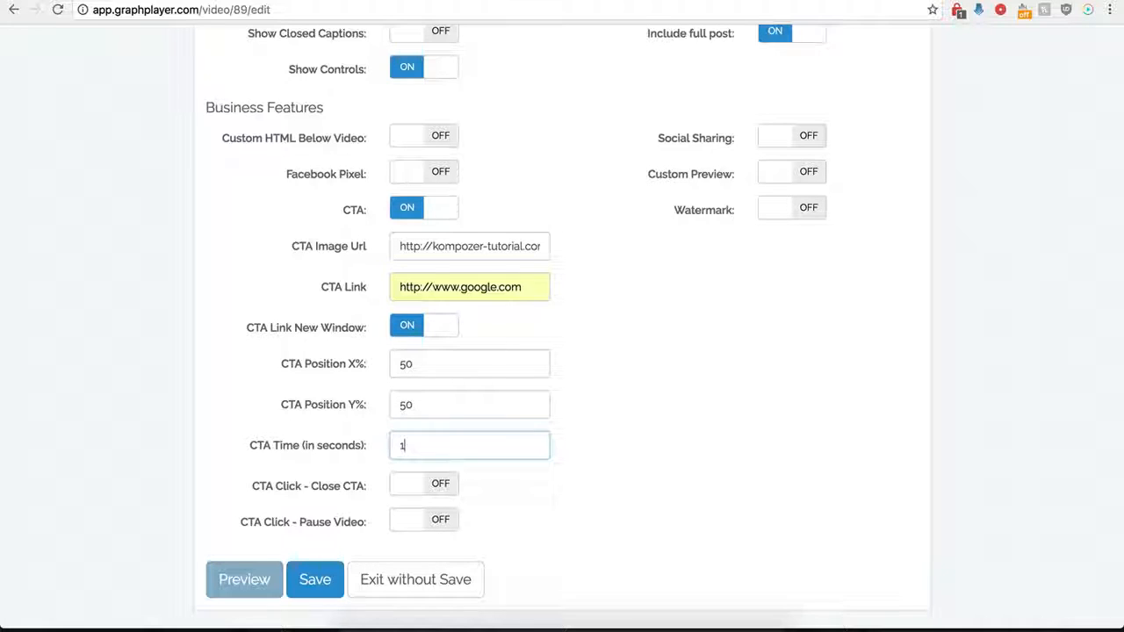
type("0")
key("Tab")
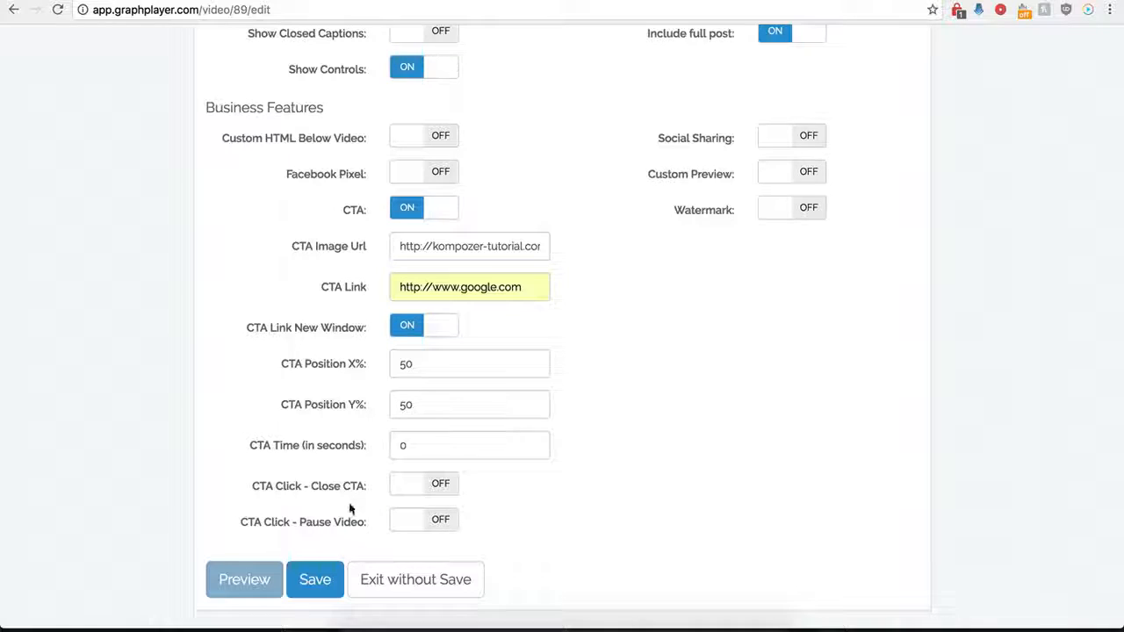
Make the CTA close when clicked, save the player, and reload the Test page to check the overlay.
left_click(441, 488)
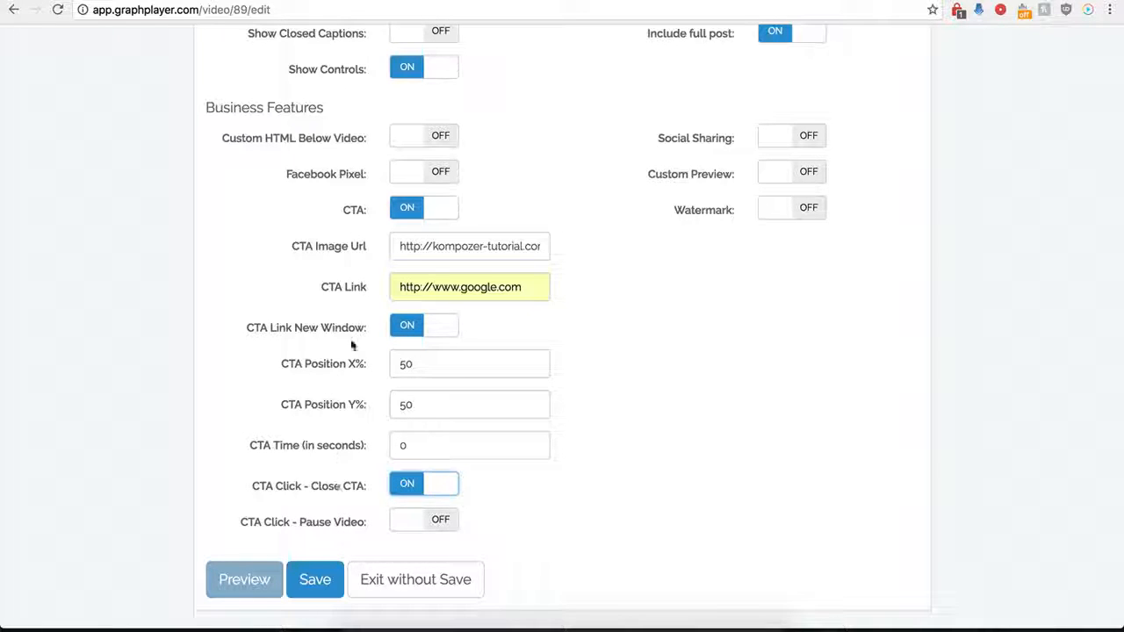
left_click(299, 599)
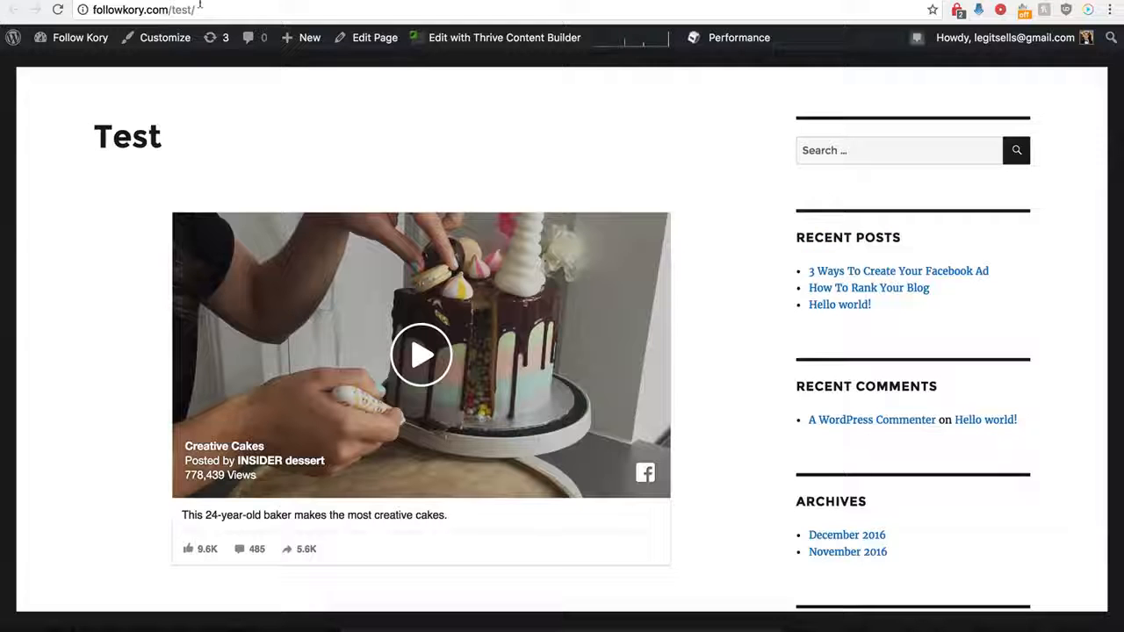
left_click(57, 10)
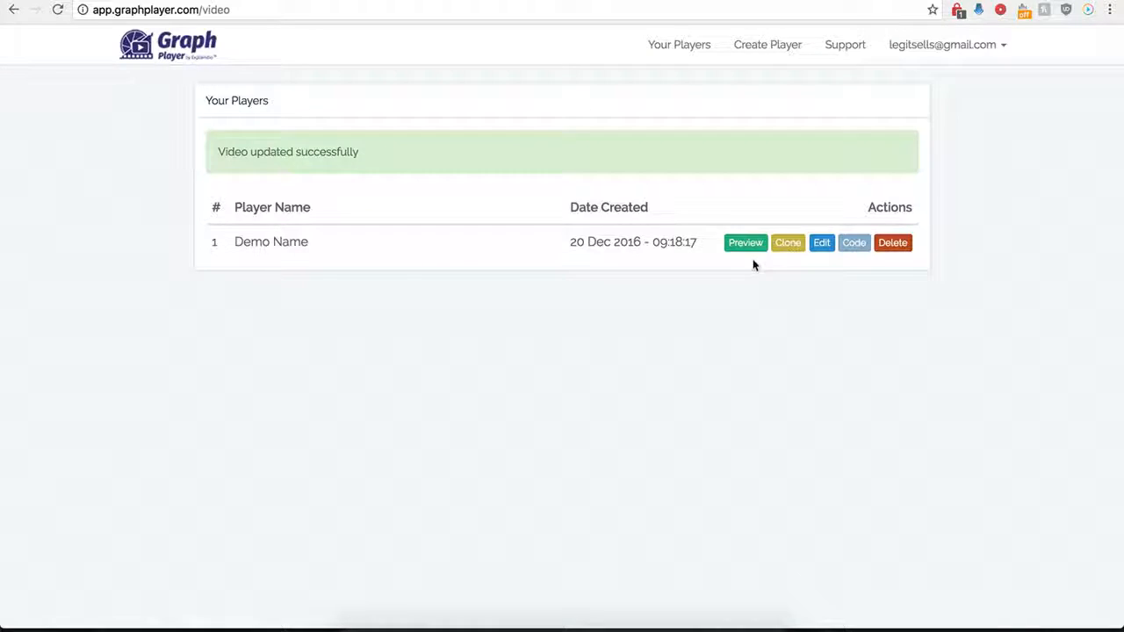
Set the Demo Name player's CTA position X to 0%, save it, and try the Buy Now overlay on the Test page.
left_click(821, 243)
scroll(342, 418, "down", 10)
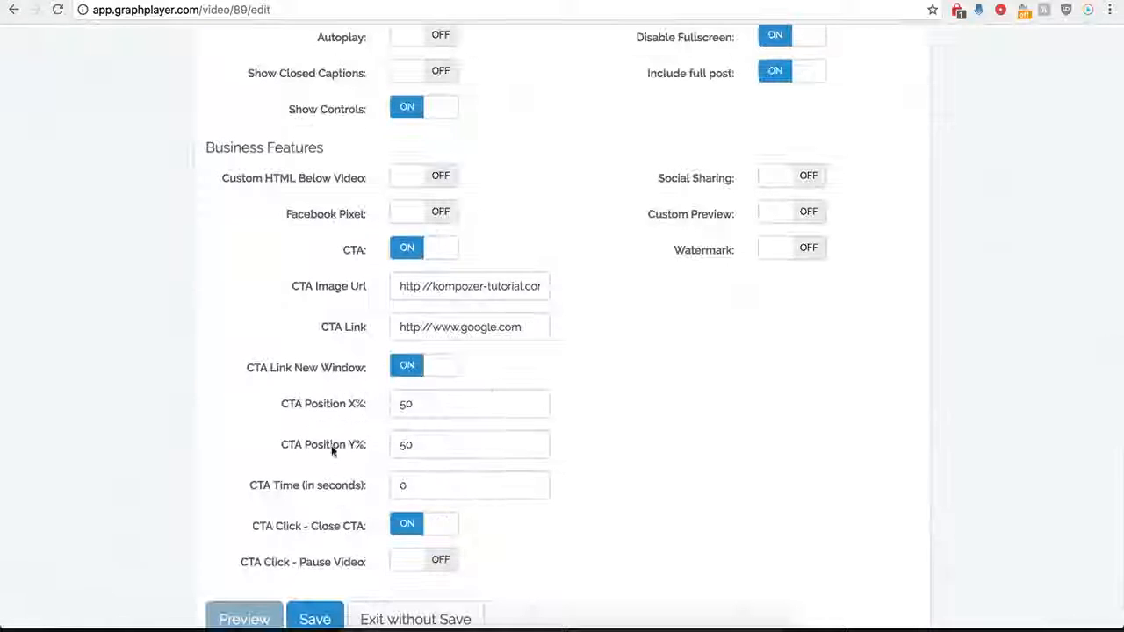
scroll(356, 453, "down", 1)
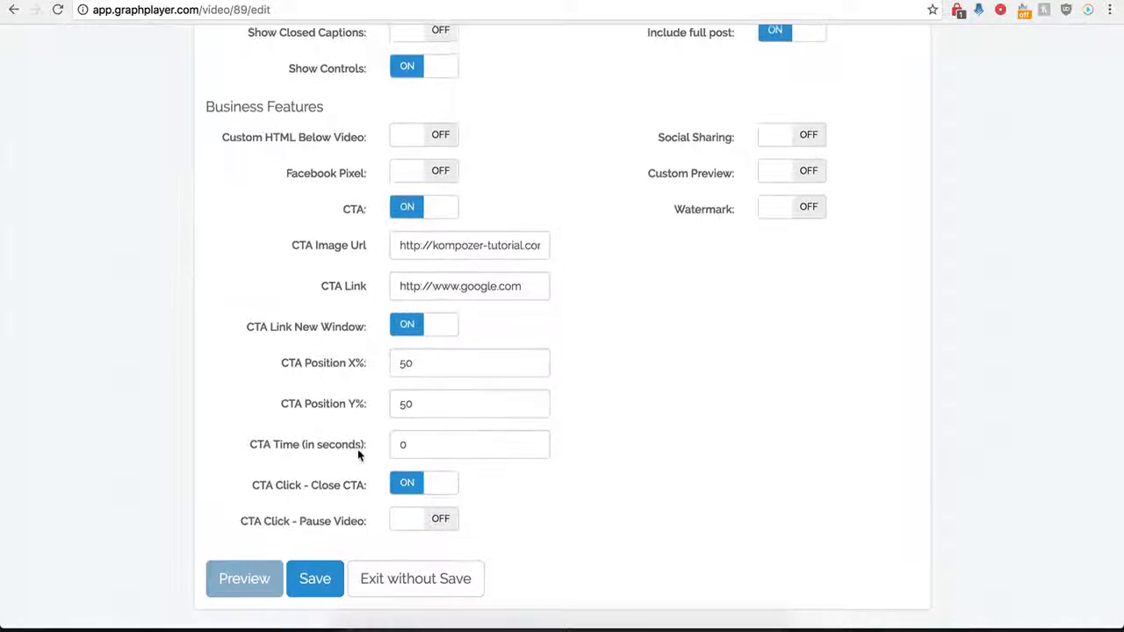
left_click(431, 370)
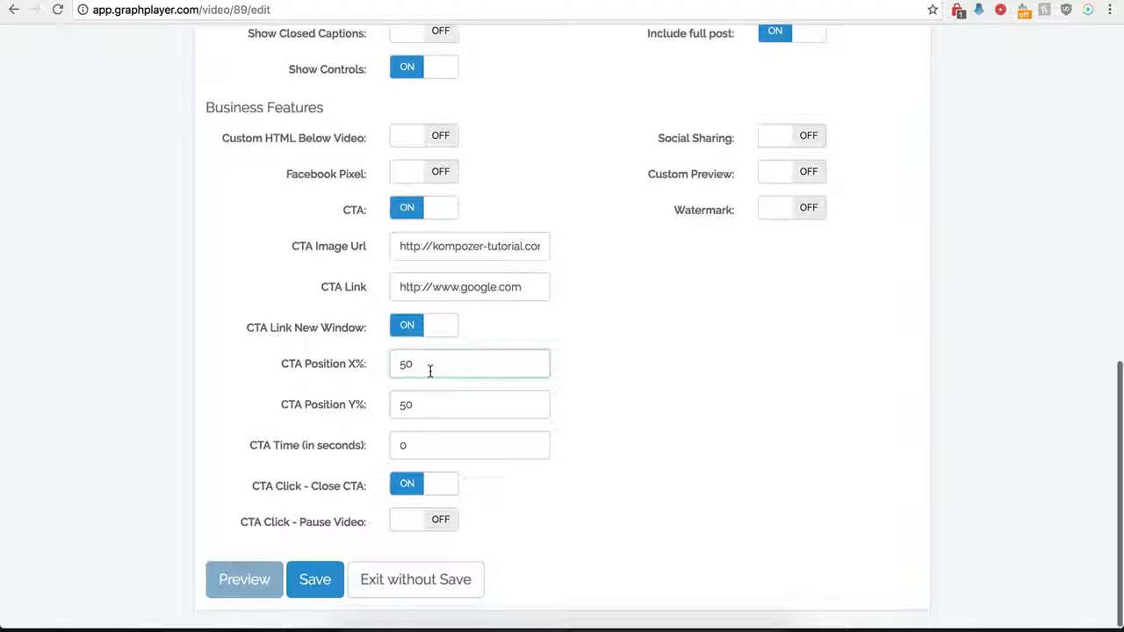
key("BackSpace")
key("BackSpace")
type("0")
left_click(313, 580)
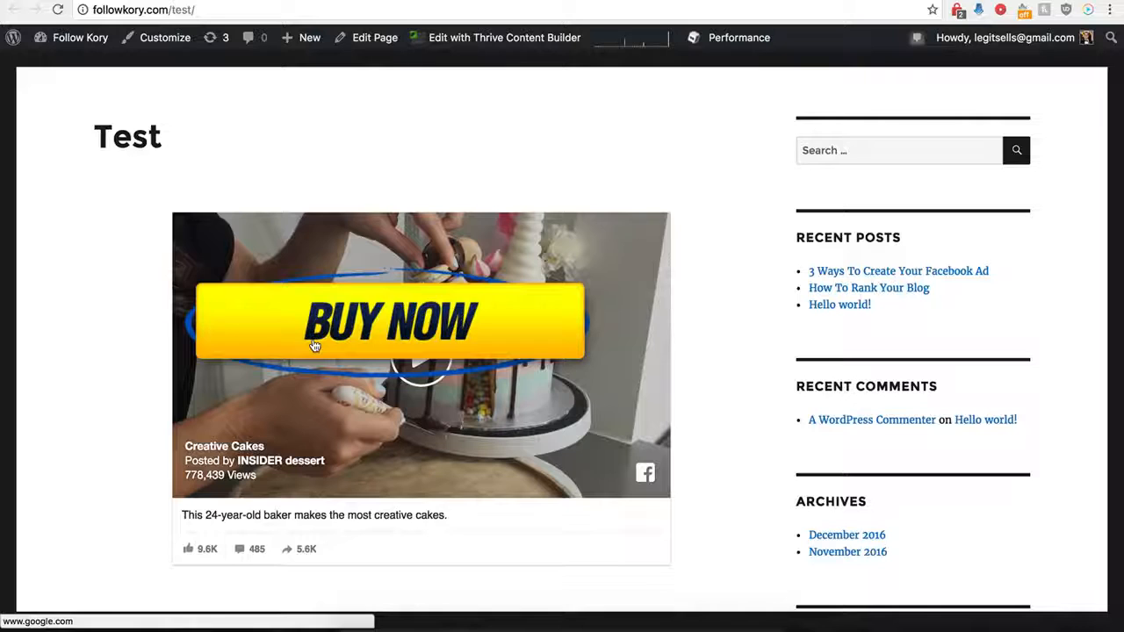
left_click(400, 325)
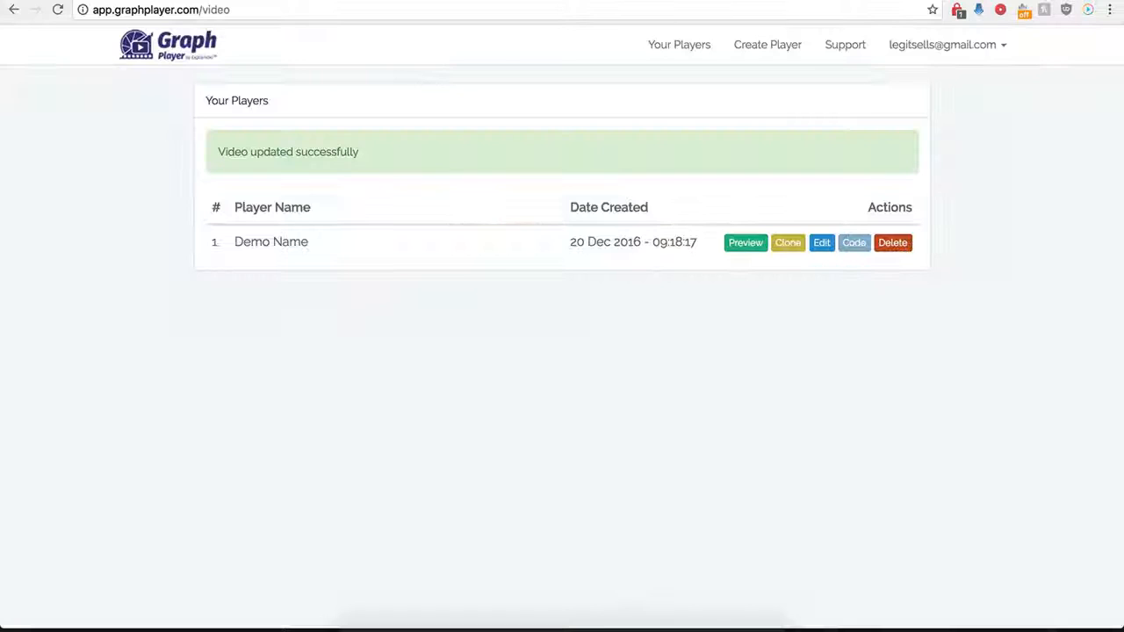
Reopen the Demo Name player's settings and turn off the CTA feature.
left_click(822, 243)
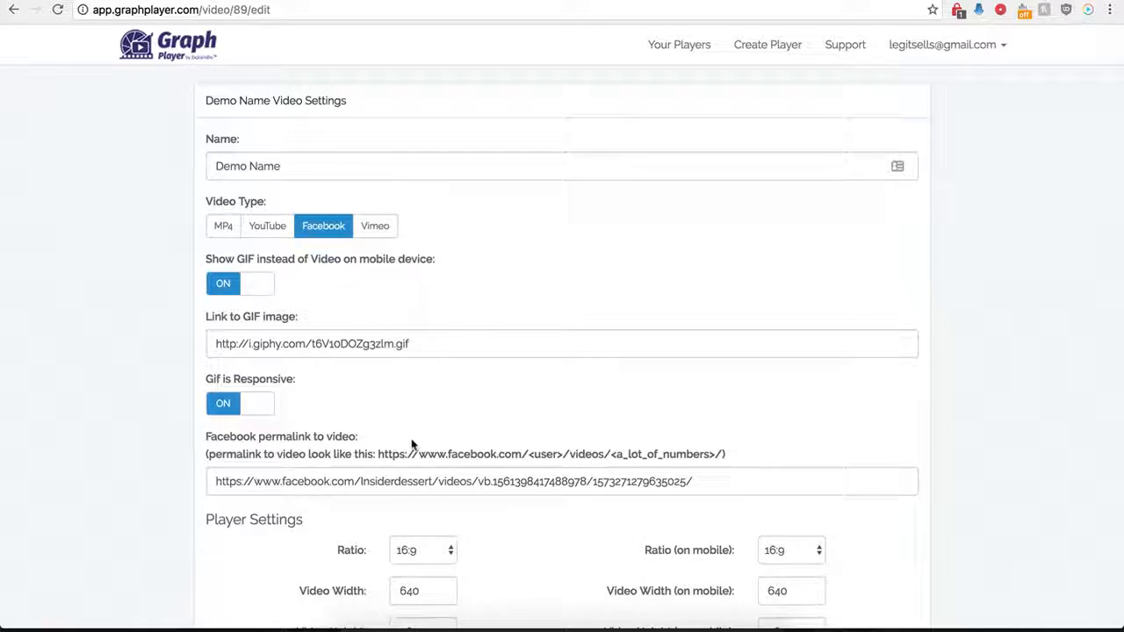
scroll(422, 383, "down", 10)
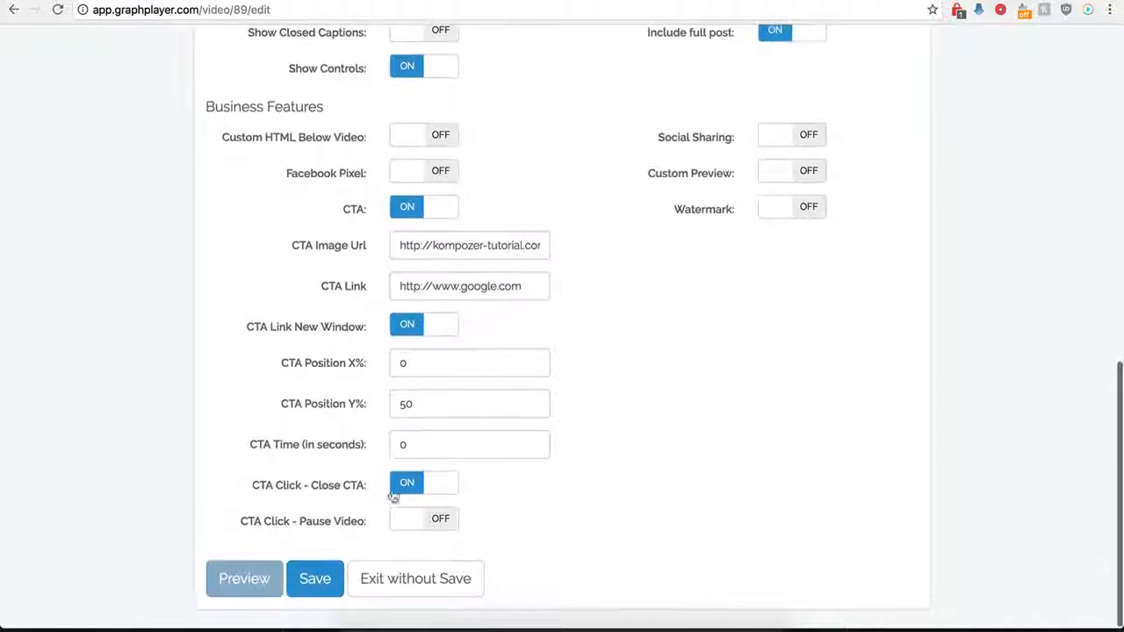
left_click(407, 208)
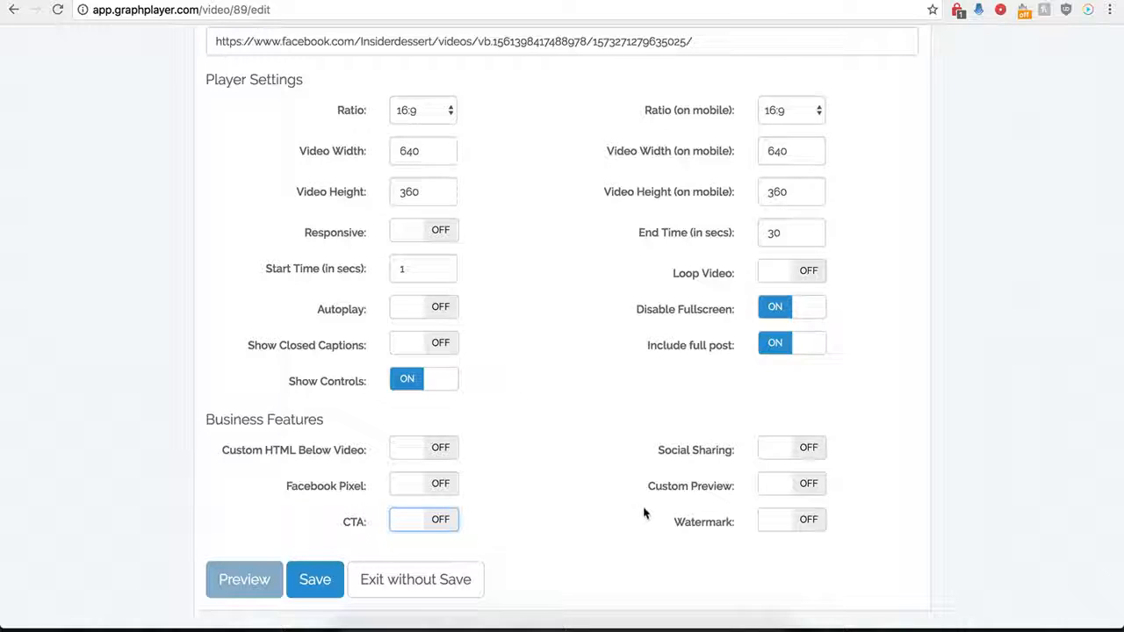
left_click(795, 449)
scroll(624, 488, "down", 3)
scroll(624, 489, "down", 2)
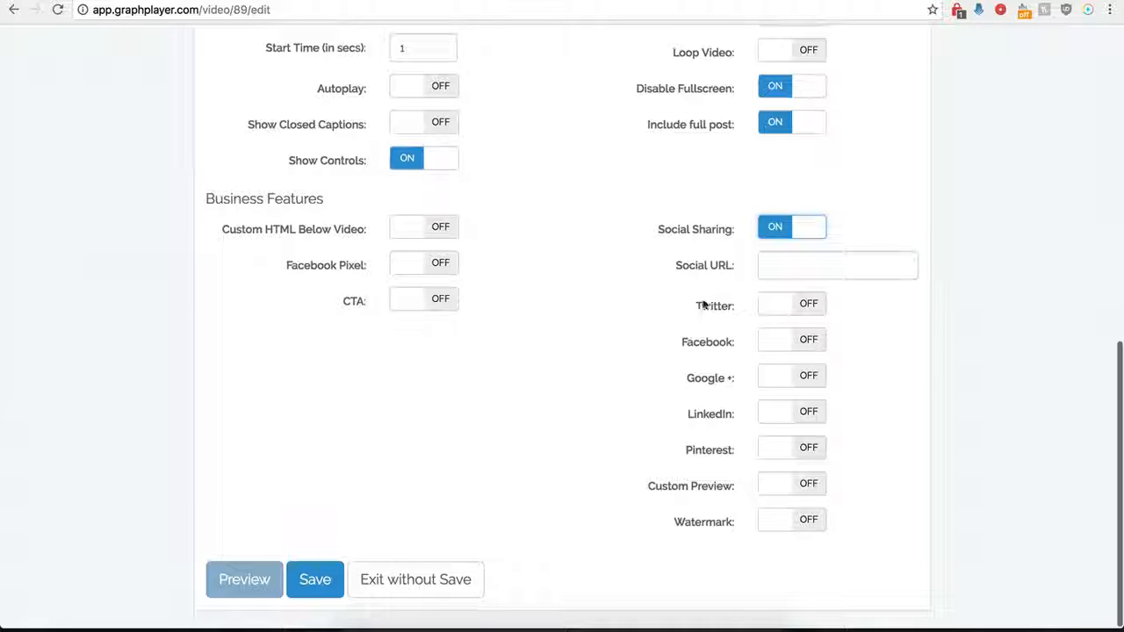
left_click(777, 265)
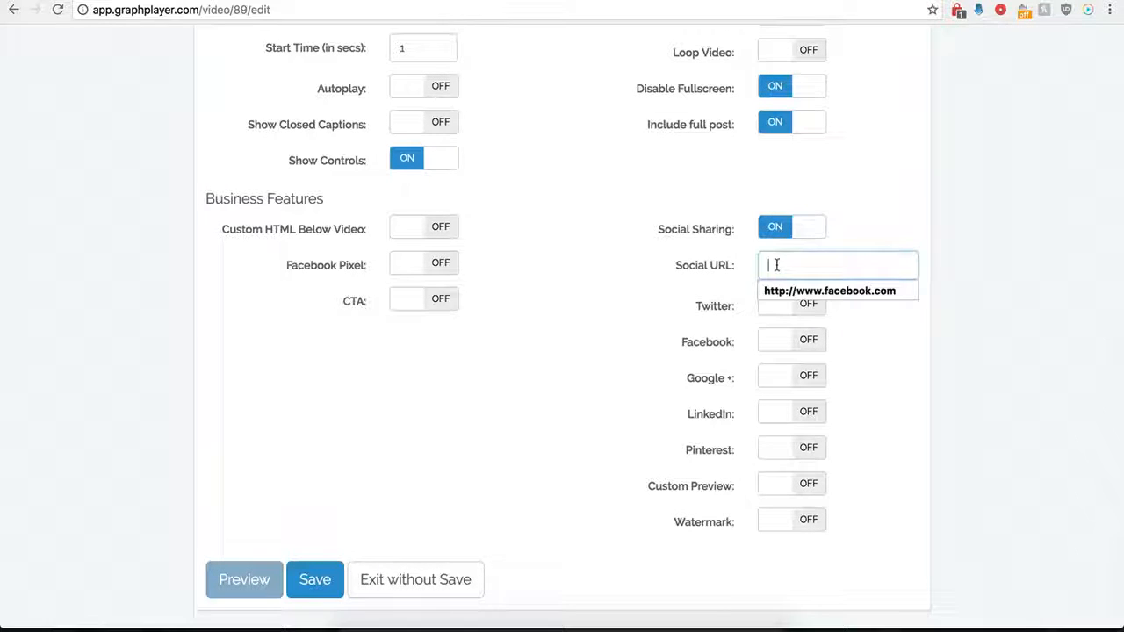
left_click(773, 290)
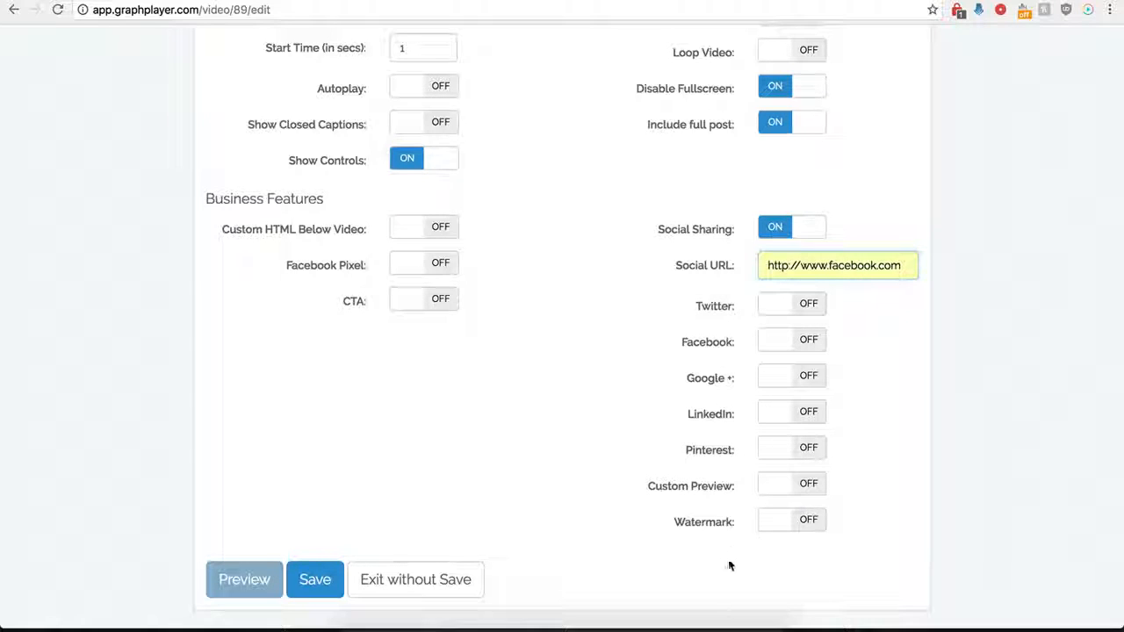
Turn on Twitter sharing with the handle "testing" and the text "twitter".
left_click(805, 307)
left_click(784, 342)
left_click(787, 368)
left_click(785, 387)
left_click(787, 408)
scroll(688, 401, "down", 1)
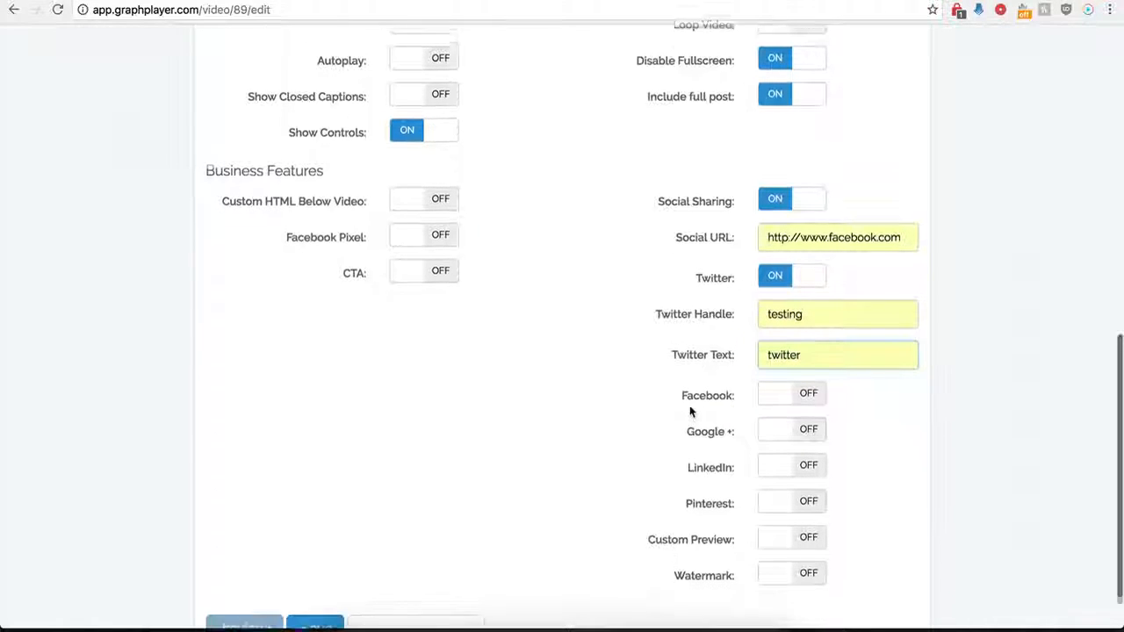
Enable sharing on Facebook, Google + and LinkedIn, save the player, and return to the Test page.
left_click(809, 395)
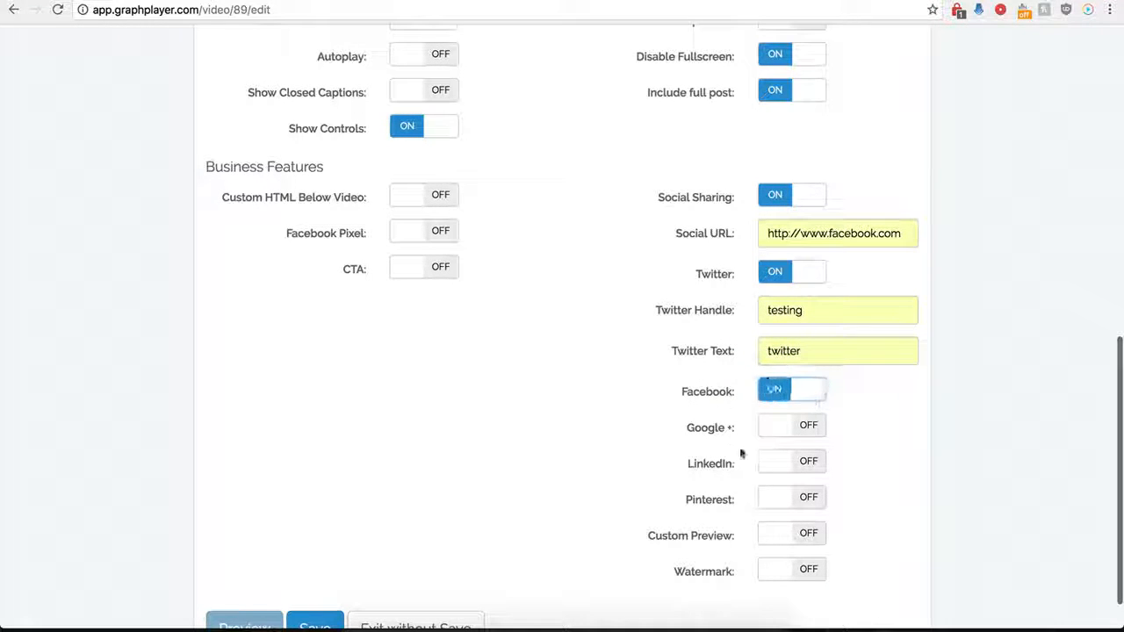
left_click(806, 426)
left_click(805, 464)
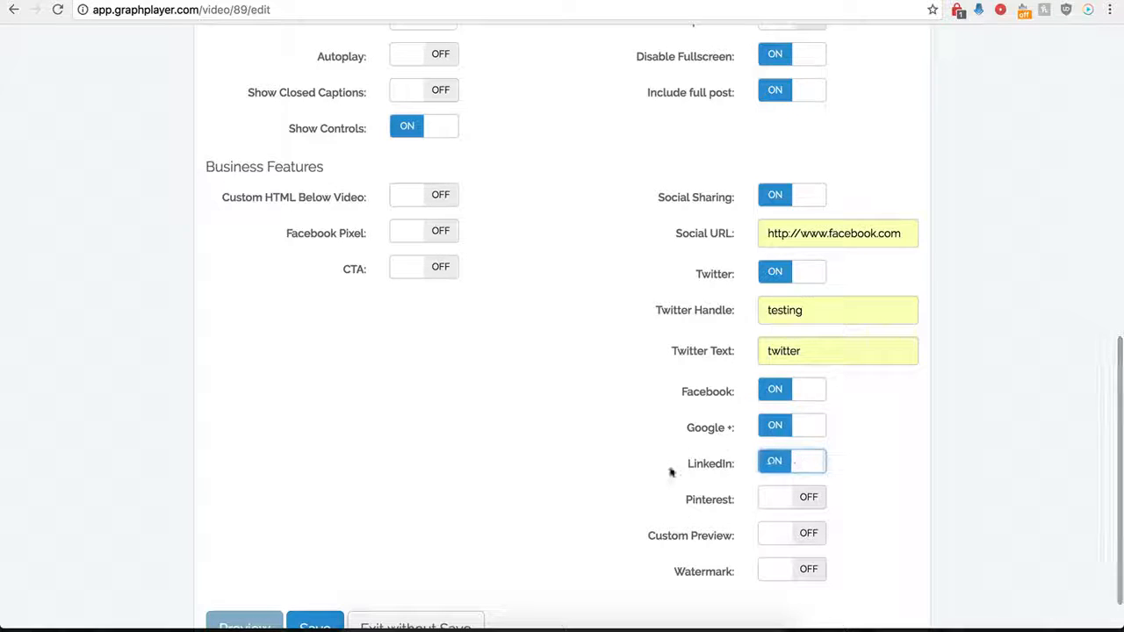
scroll(758, 452, "down", 2)
left_click(320, 581)
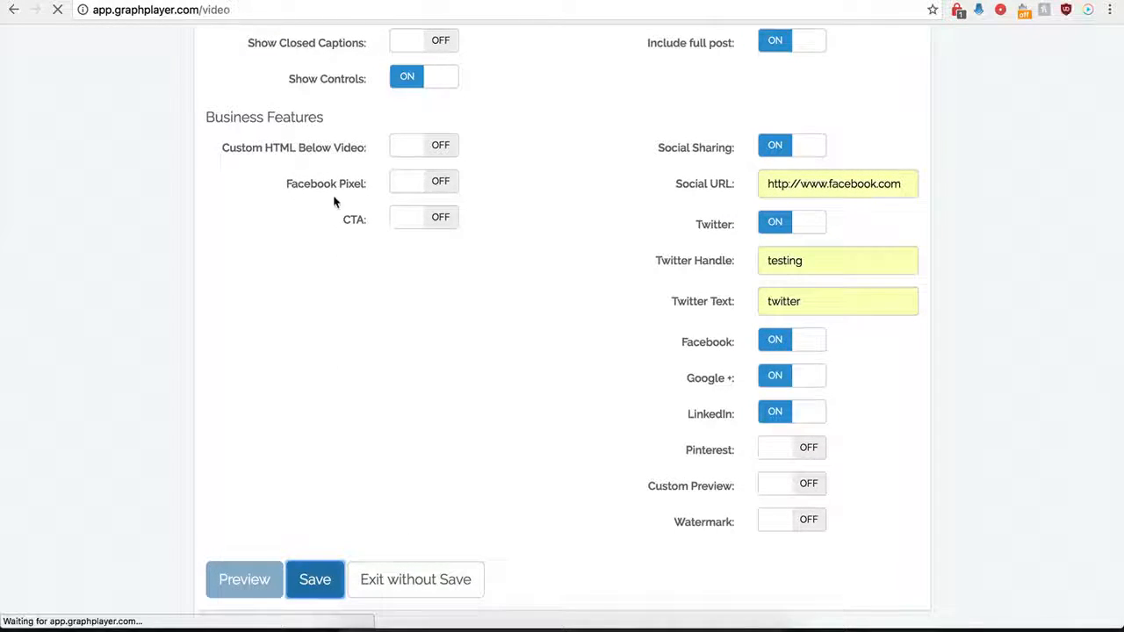
key("ctrl+Tab")
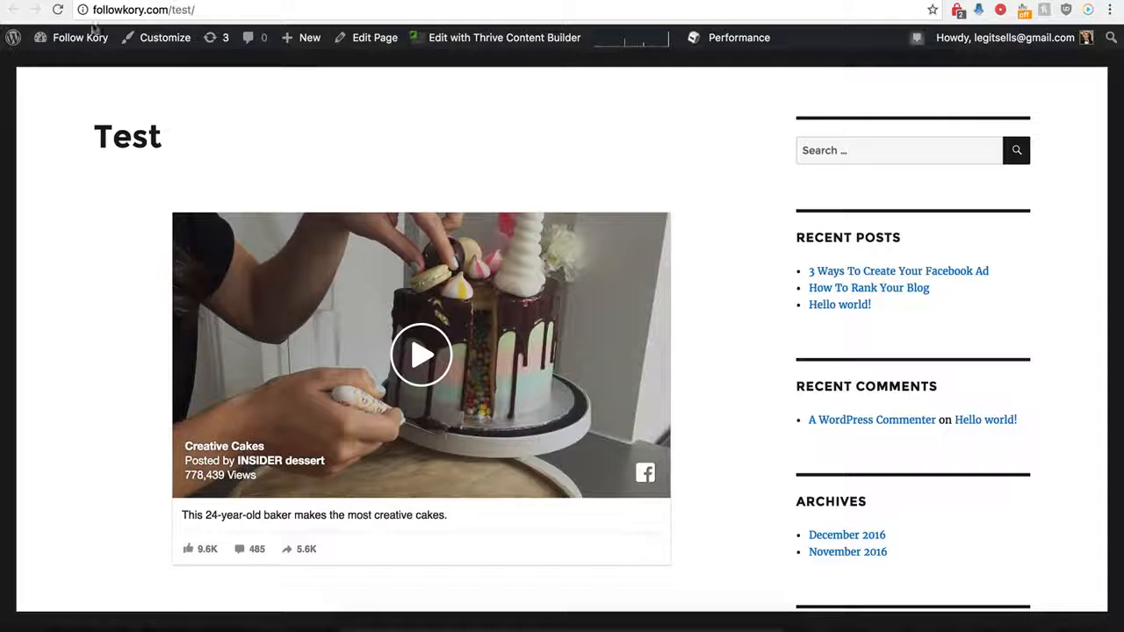
Reload the Test page to check its sharing buttons, and turn off social sharing in the Demo Name player's settings.
left_click(57, 10)
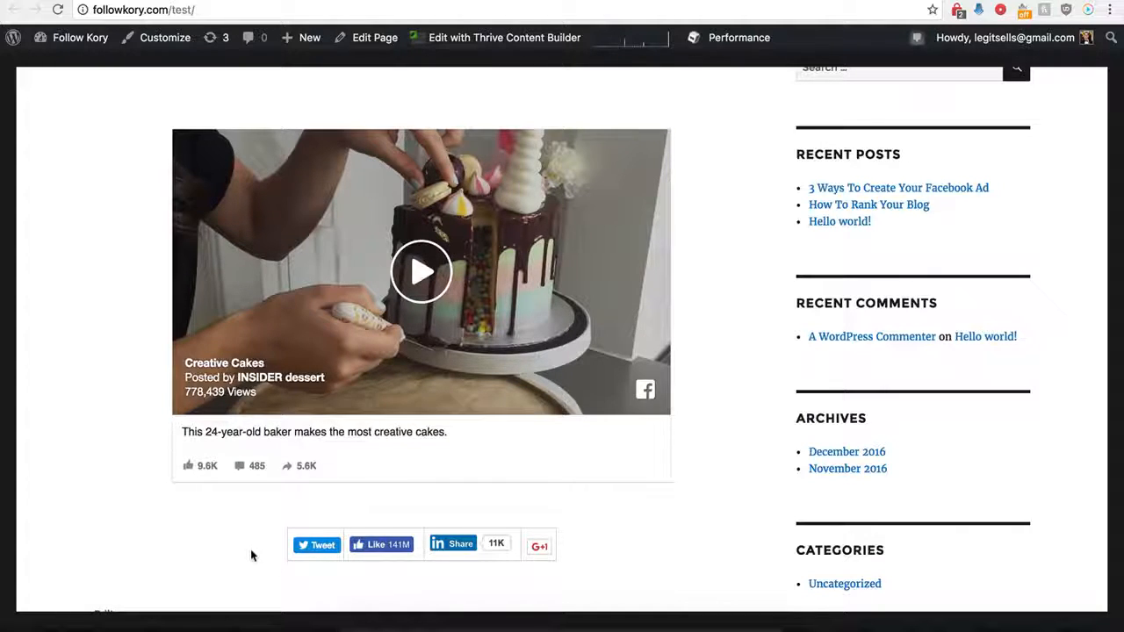
key("ctrl+Tab")
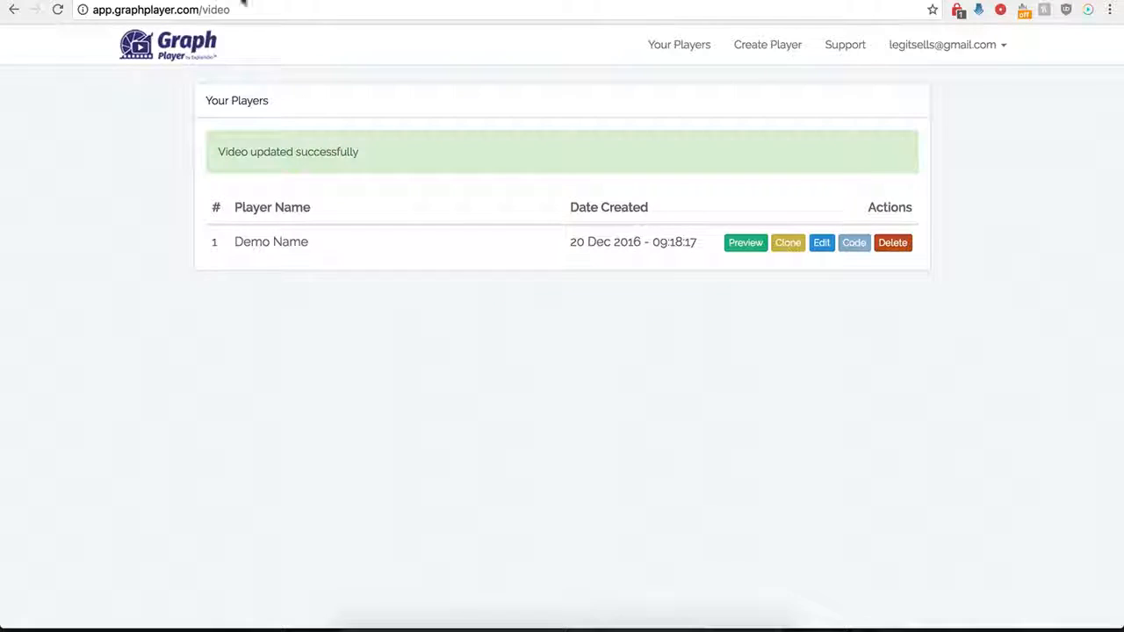
left_click(826, 249)
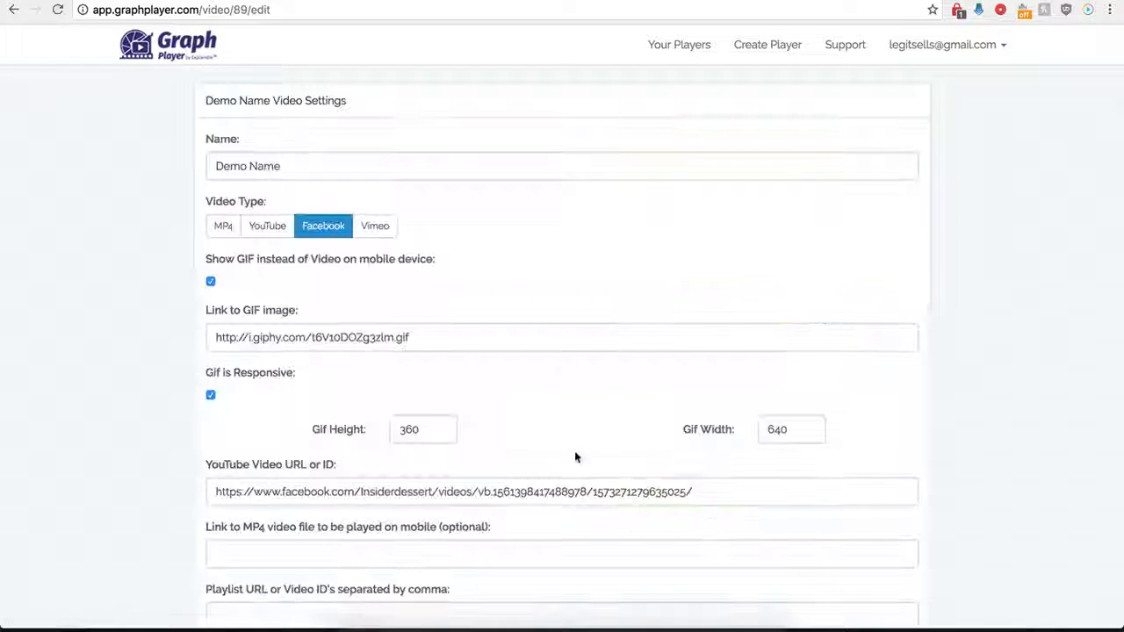
scroll(632, 509, "down", 15)
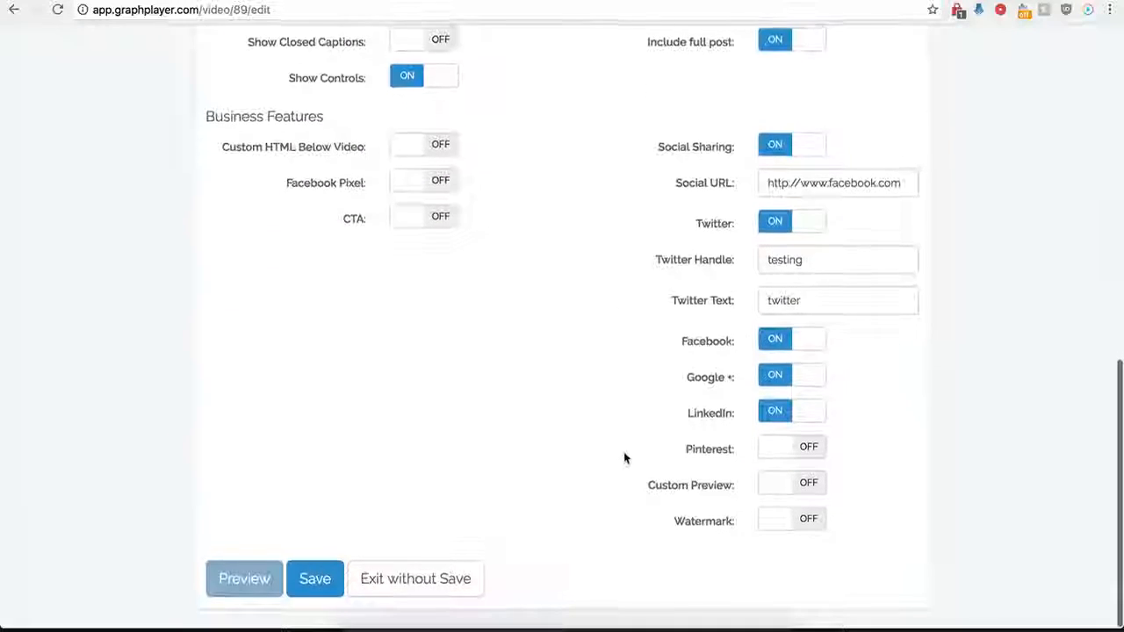
left_click(776, 149)
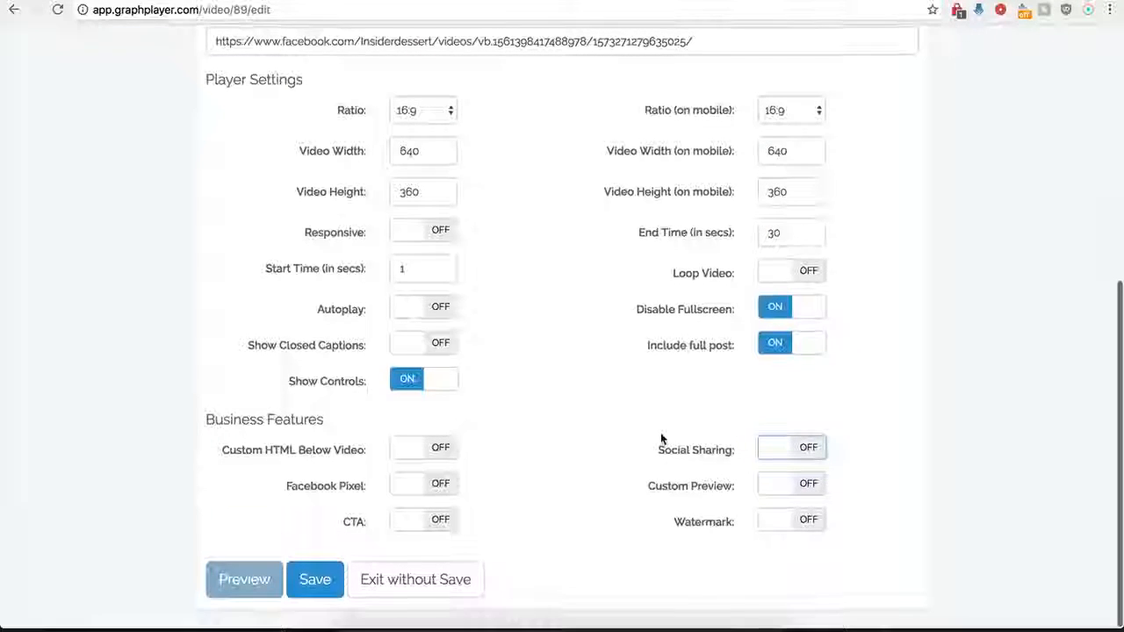
Turn on Custom Preview with the copied hdwpro.com preview image URL, save the player and reload the Test page.
left_click(809, 487)
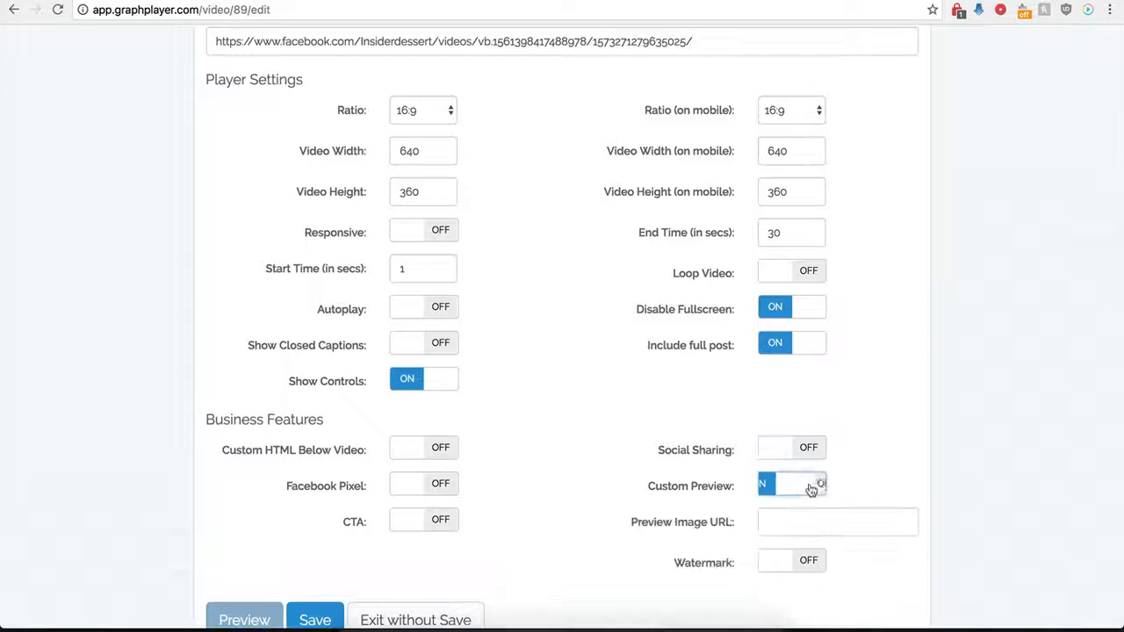
left_click(780, 525)
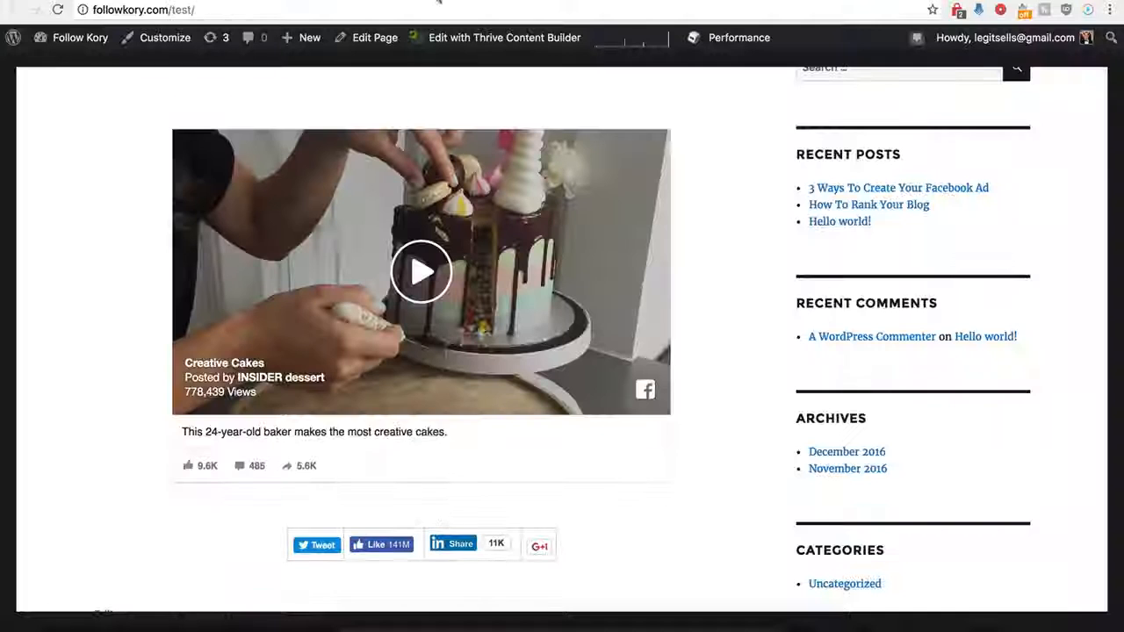
scroll(212, 307, "up", 1)
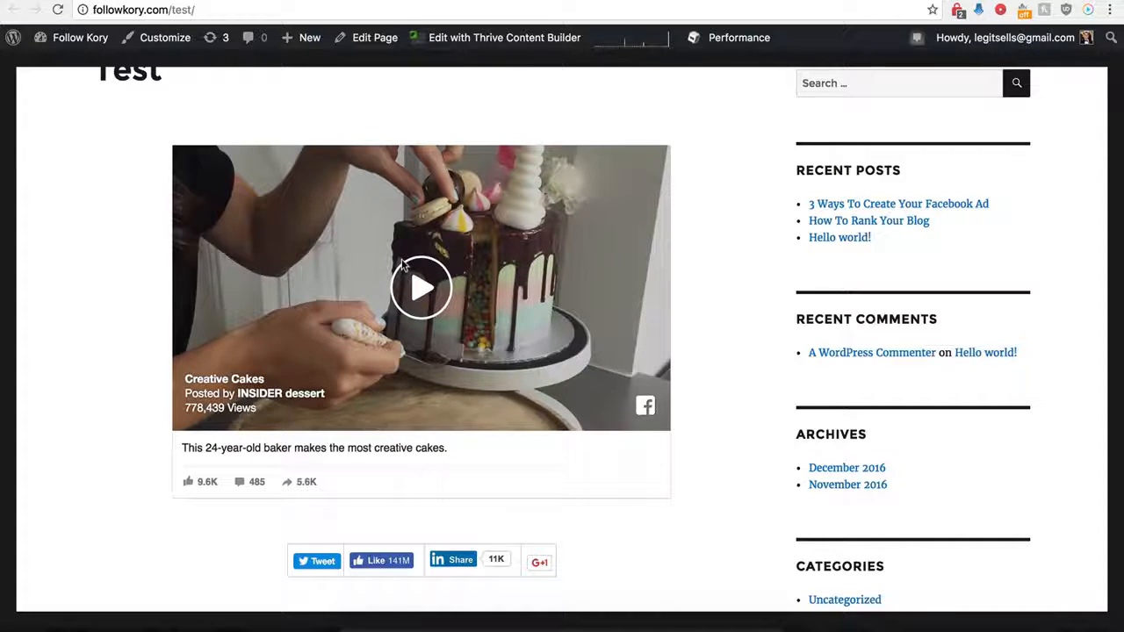
scroll(403, 264, "up", 1)
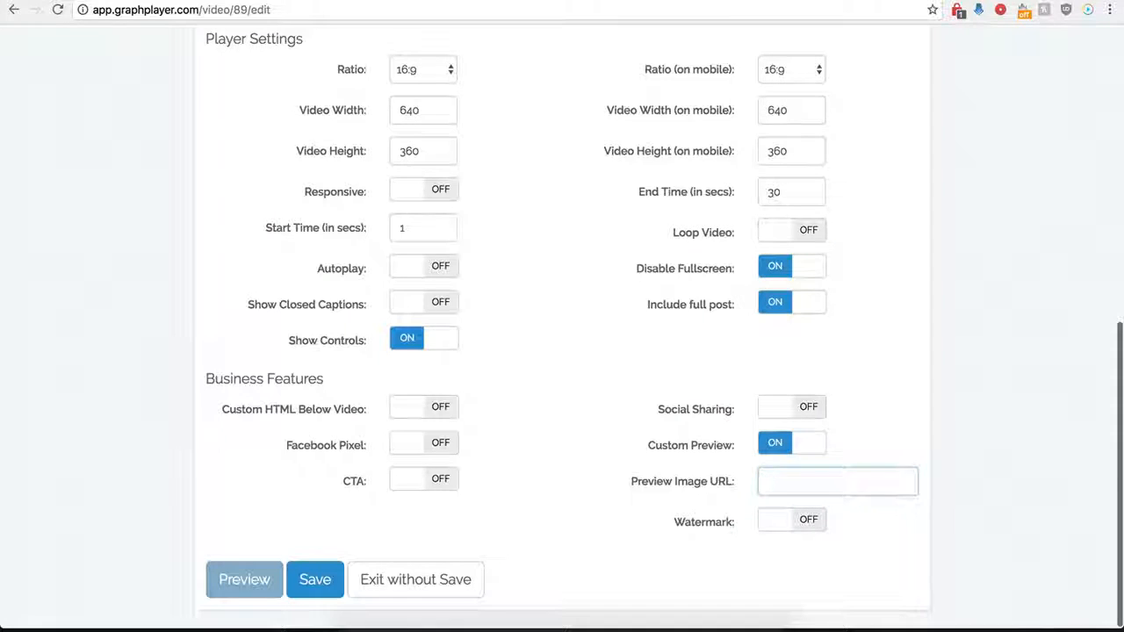
left_click(782, 480)
key("ctrl+v")
left_click(664, 478)
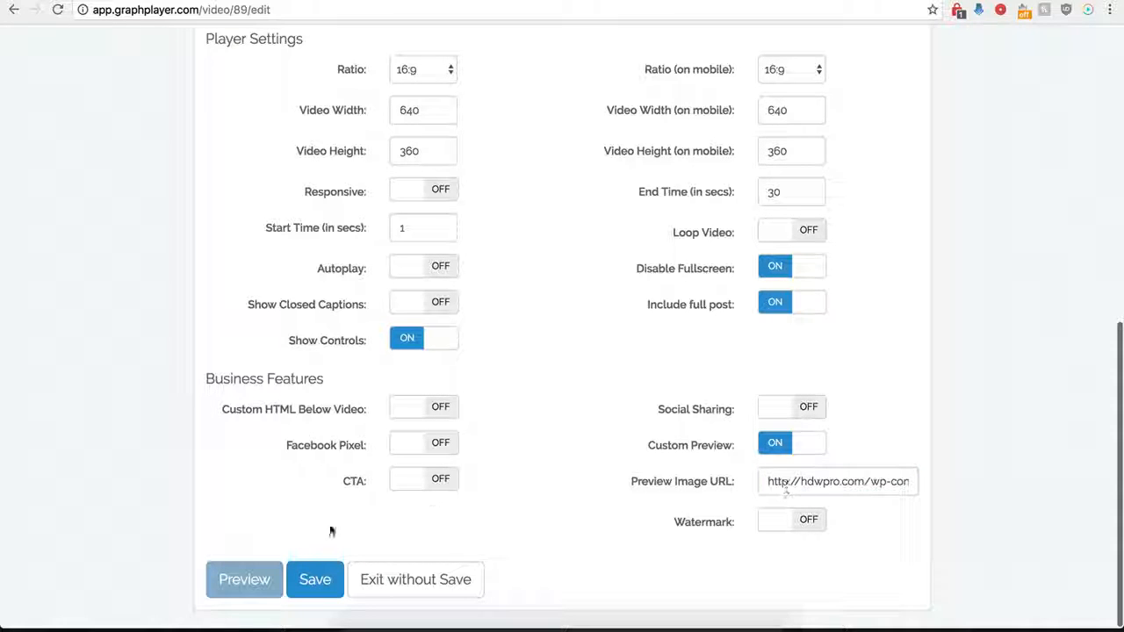
left_click(312, 581)
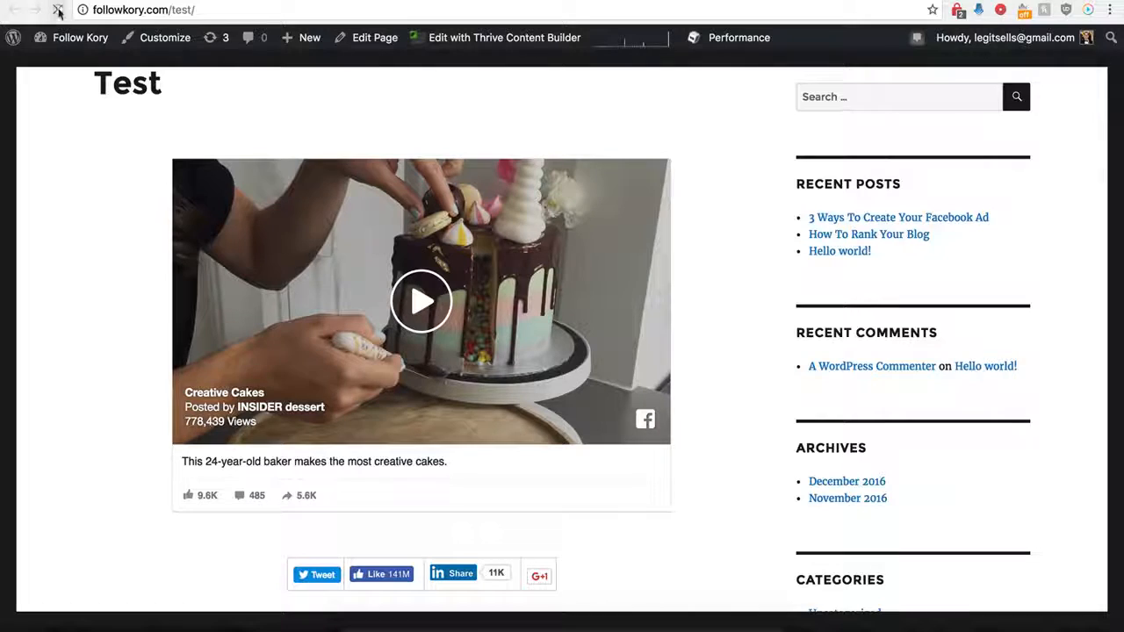
left_click(57, 10)
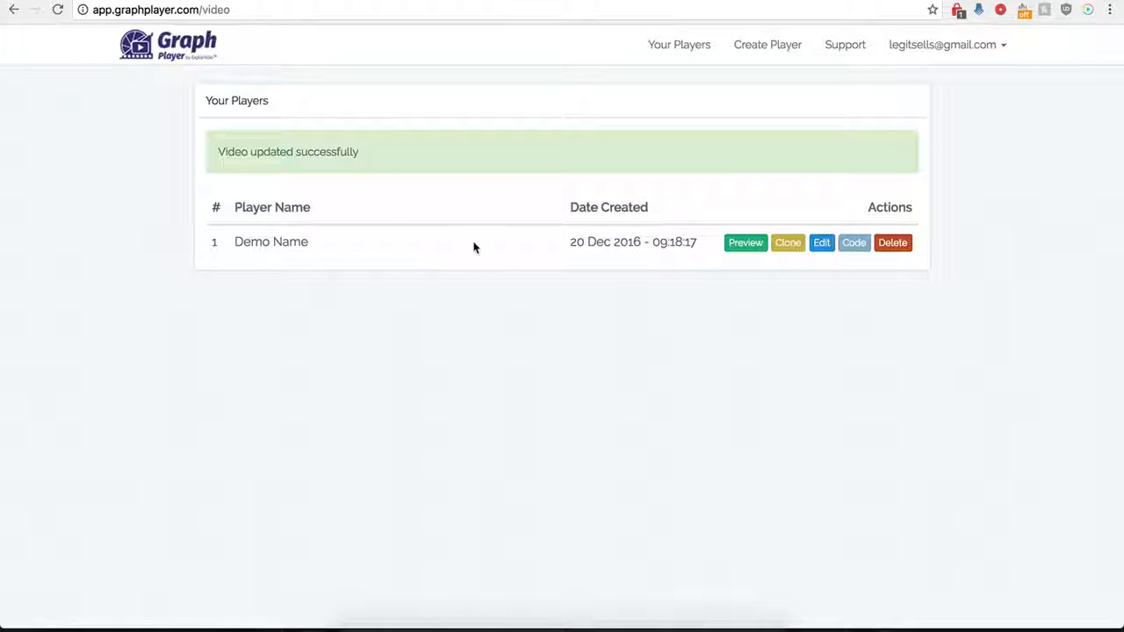
Reopen the Demo Name player's settings and turn off Custom Preview.
left_click(820, 244)
scroll(653, 409, "down", 10)
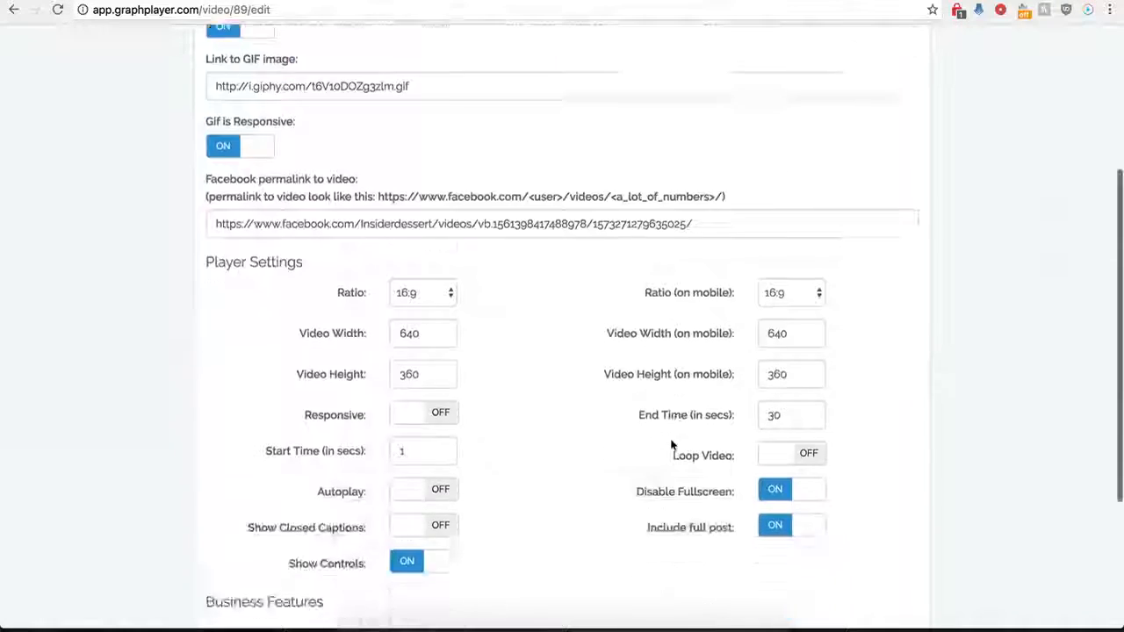
left_click(769, 448)
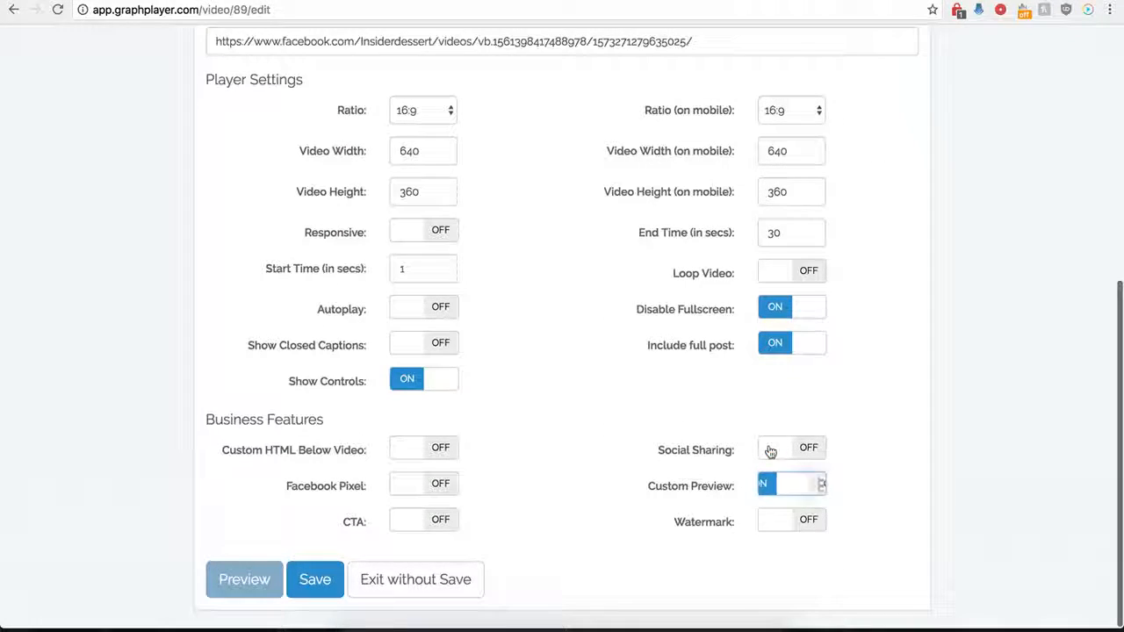
Turn on the Watermark feature and examine its image, link, click action, position, opacity and scale options.
left_click(810, 520)
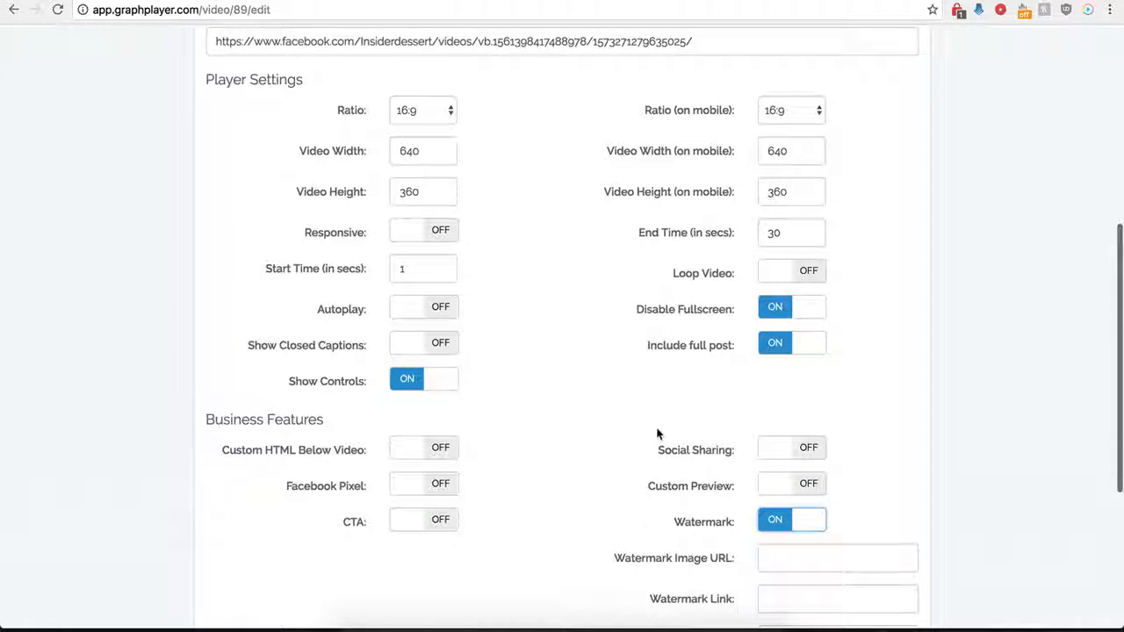
scroll(686, 536, "down", 1)
scroll(694, 553, "down", 4)
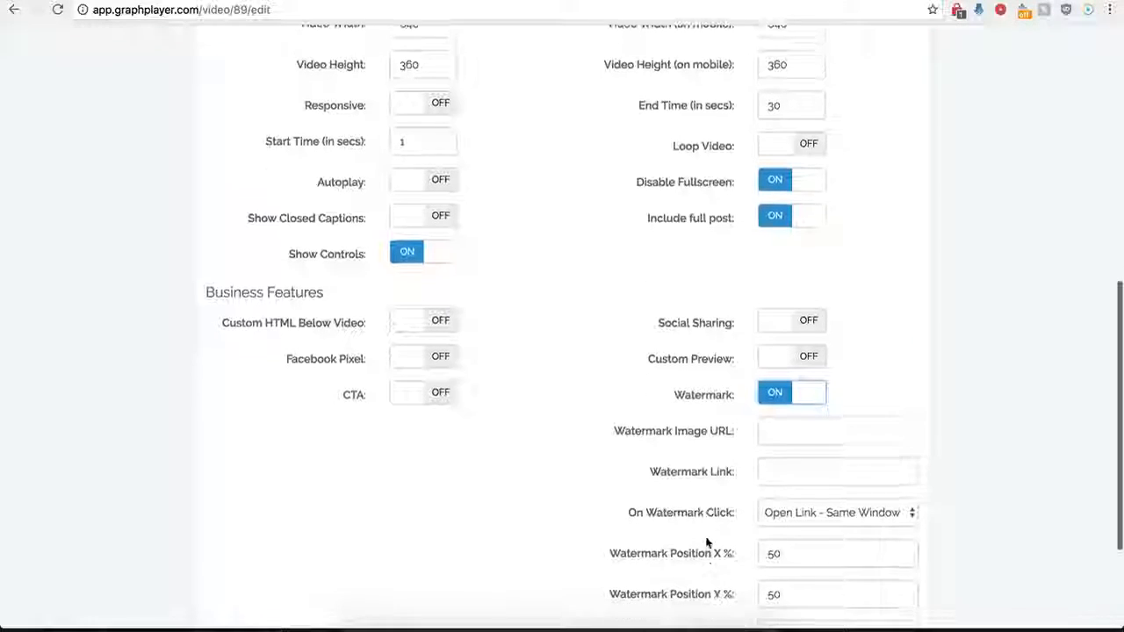
left_click(779, 433)
scroll(680, 461, "down", 4)
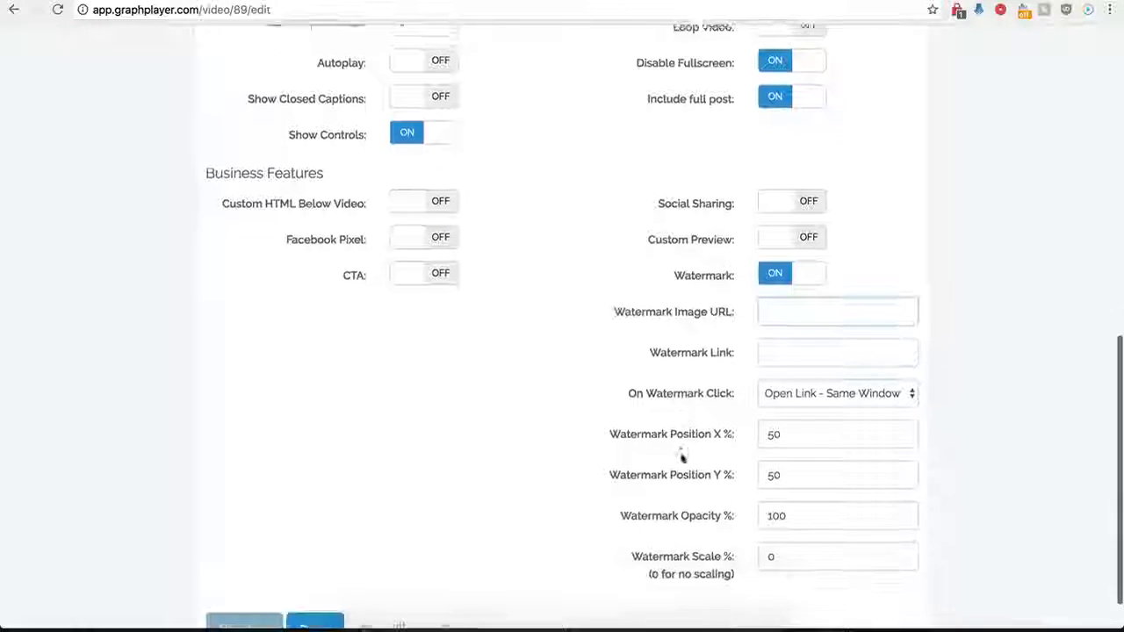
left_click(773, 349)
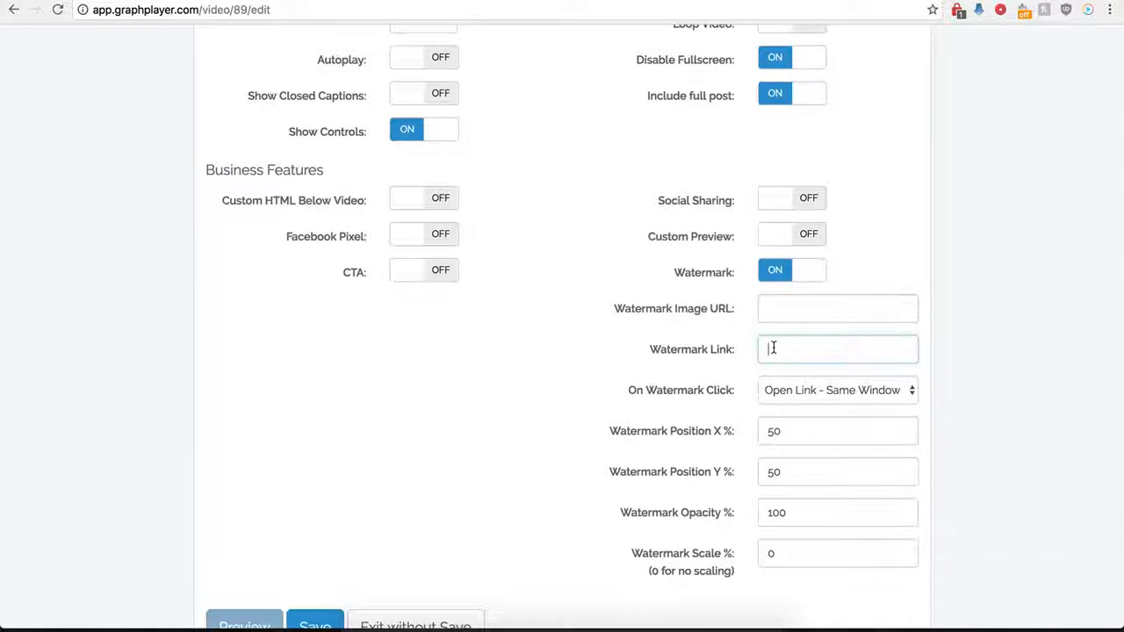
left_click(854, 389)
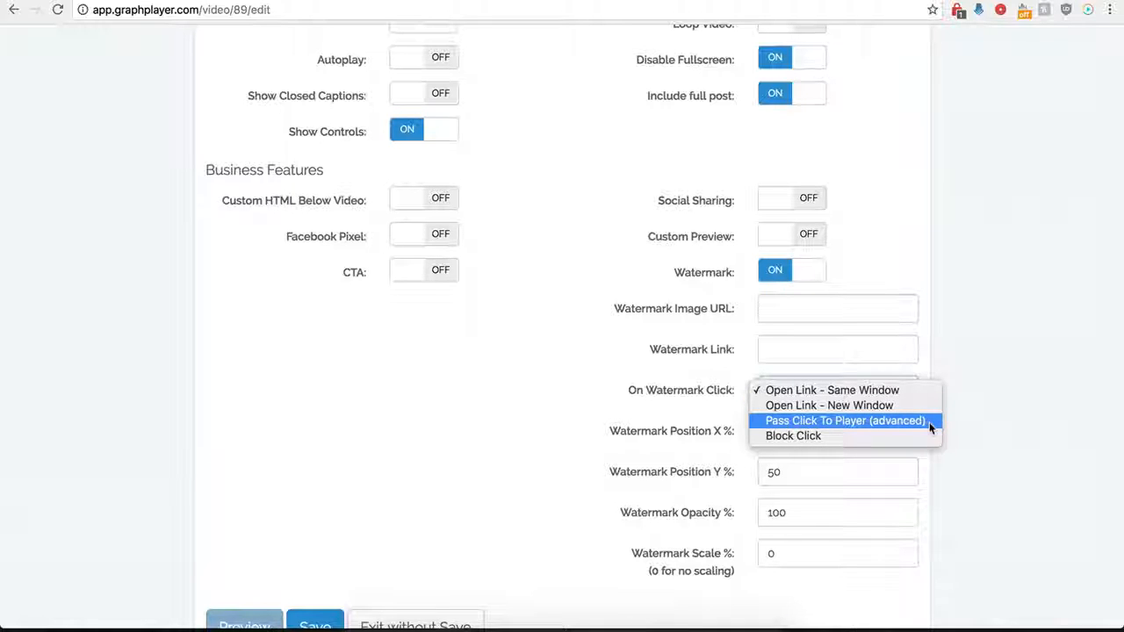
left_click(606, 374)
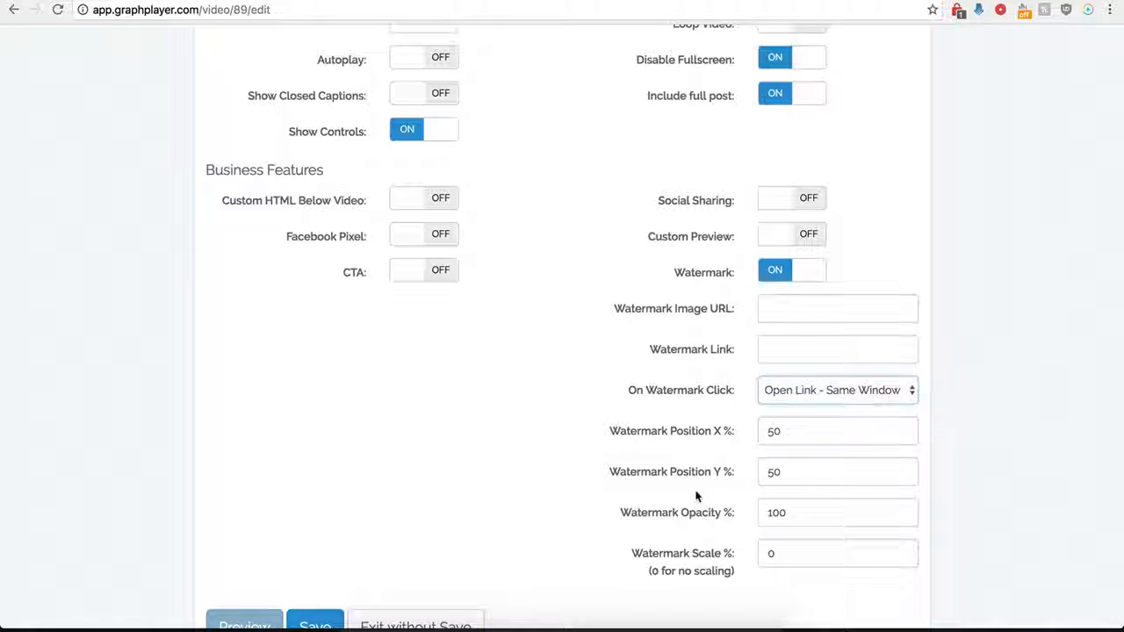
Show the CTA options for comparison, and turn both CTA and Watermark off again.
left_click(433, 274)
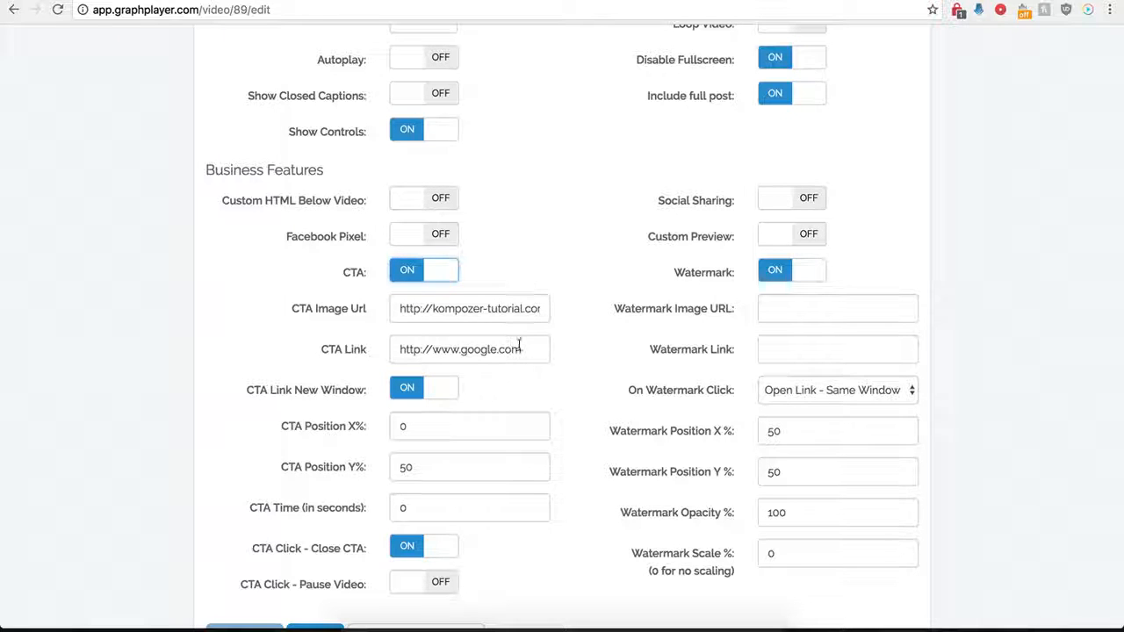
left_click(427, 278)
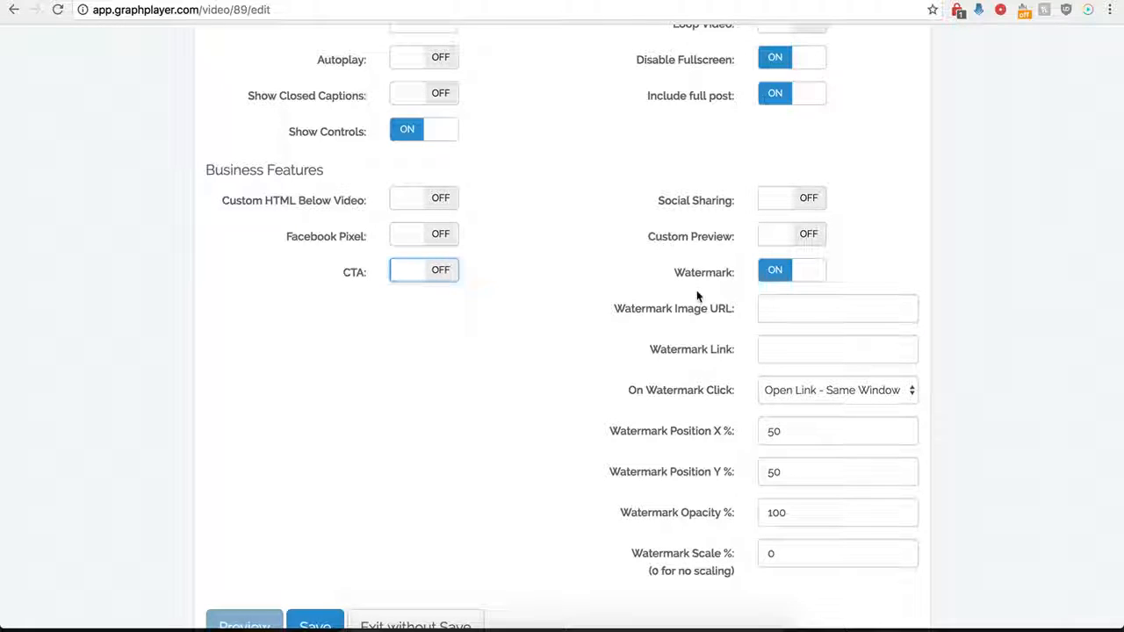
left_click(776, 275)
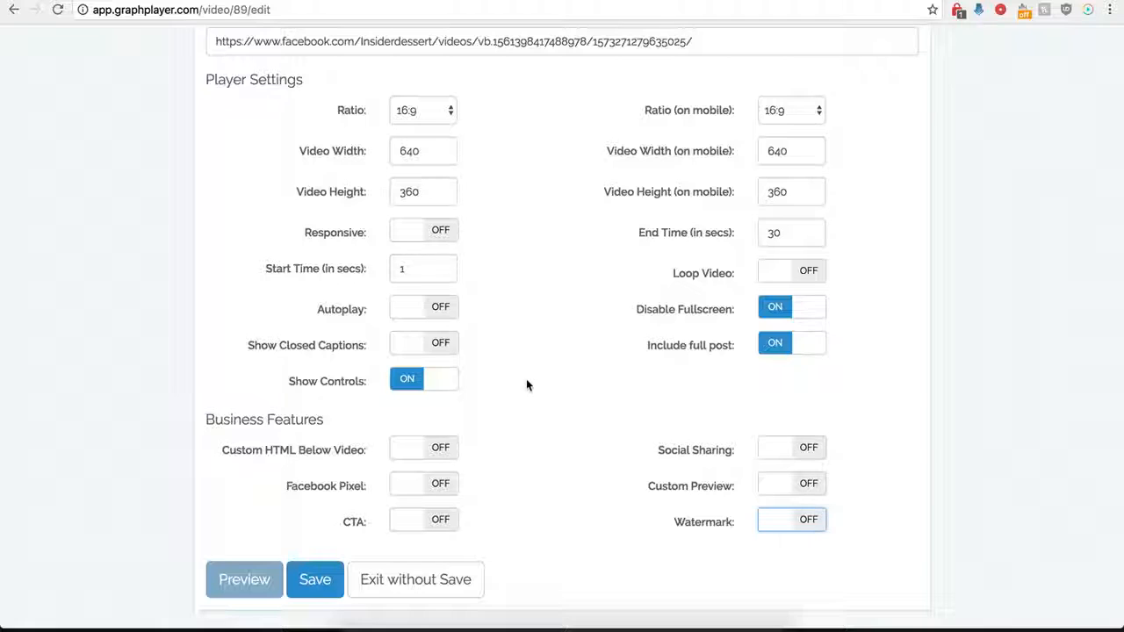